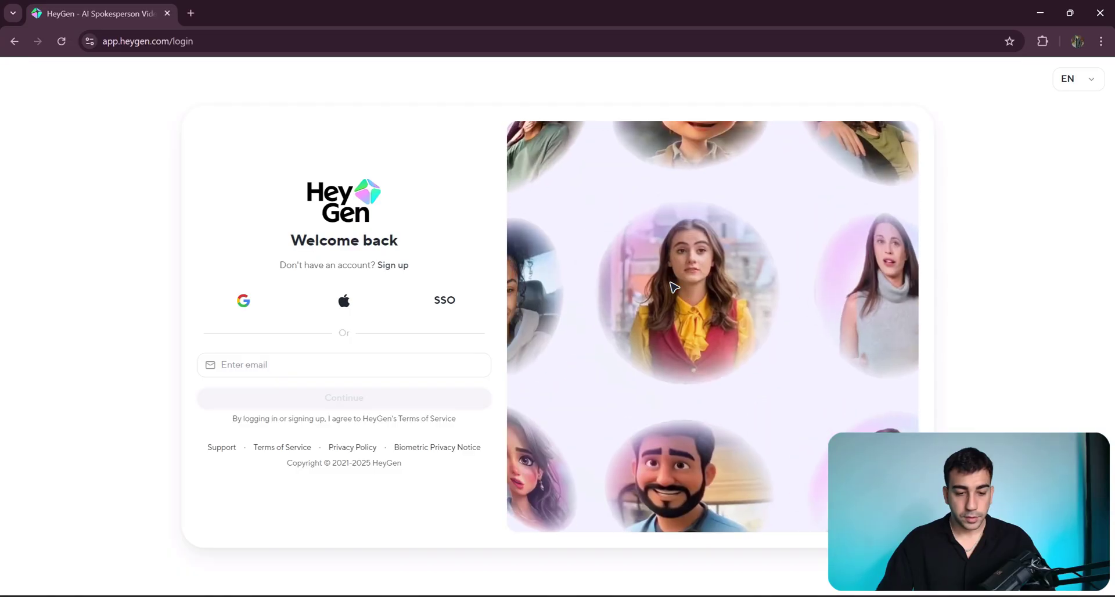
Sign in with the Google account and review the Free plan's video count and length limits.
left_click(248, 314)
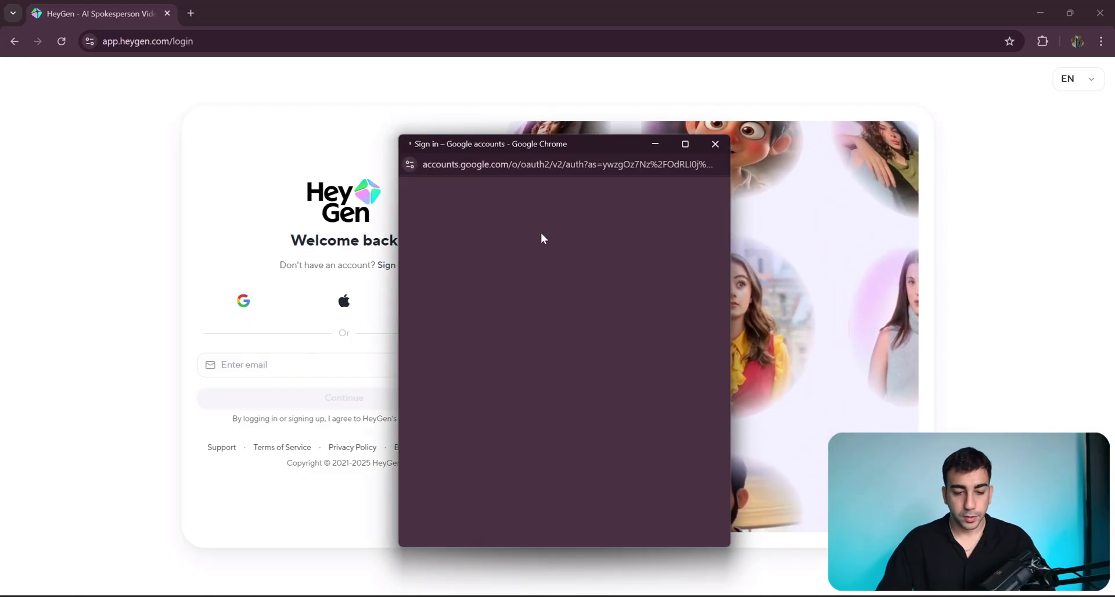
left_click(501, 461)
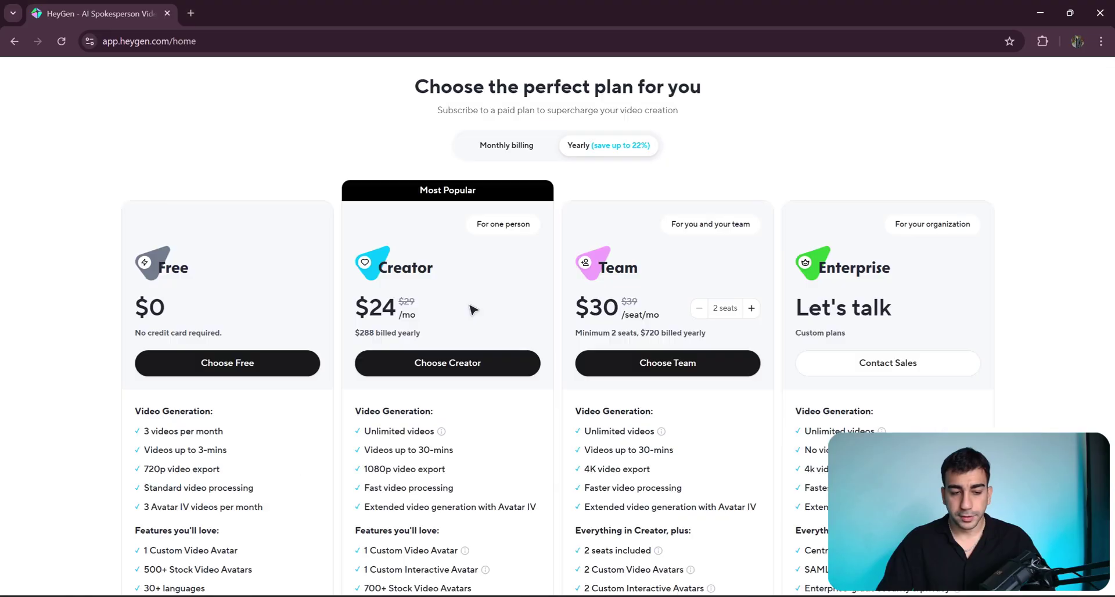
left_click_drag(242, 431, 240, 453)
left_click(302, 295)
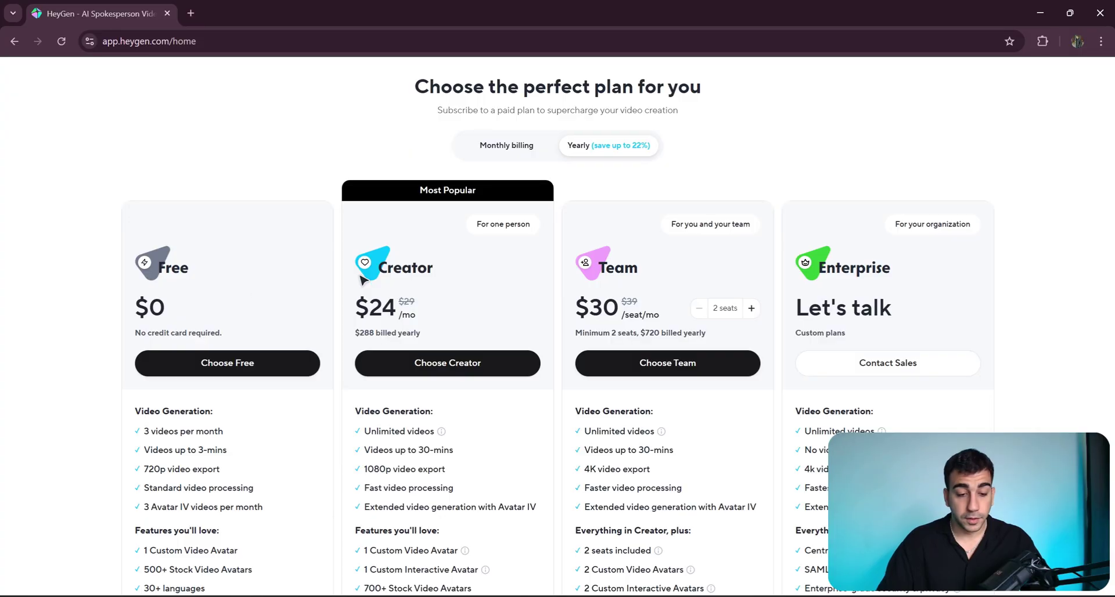
scroll(364, 290, "down", 1)
left_click_drag(364, 366, 363, 390)
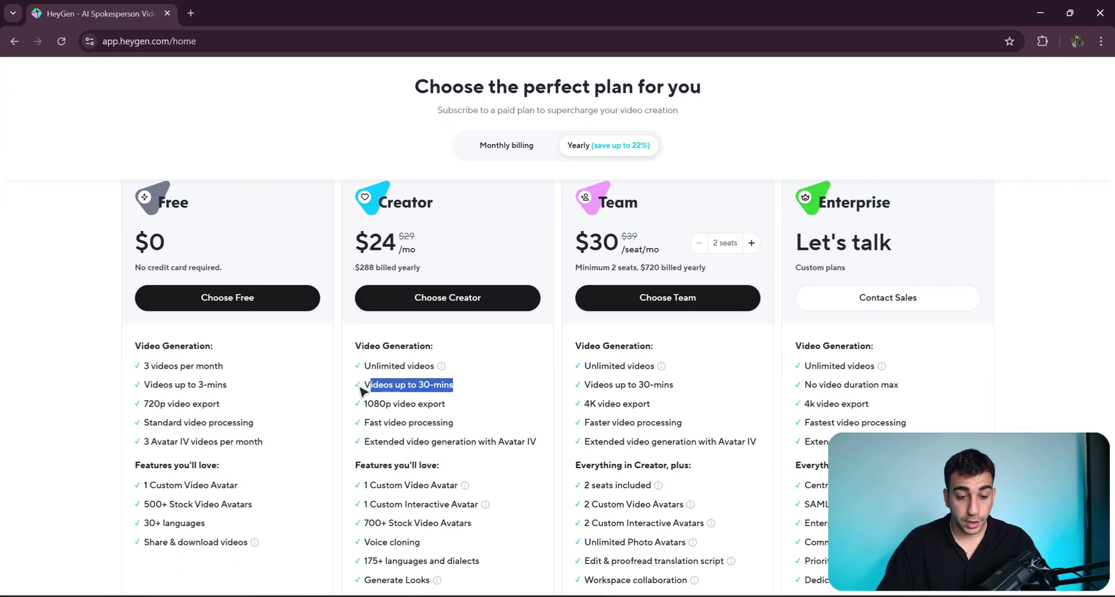
scroll(454, 425, "up", 1)
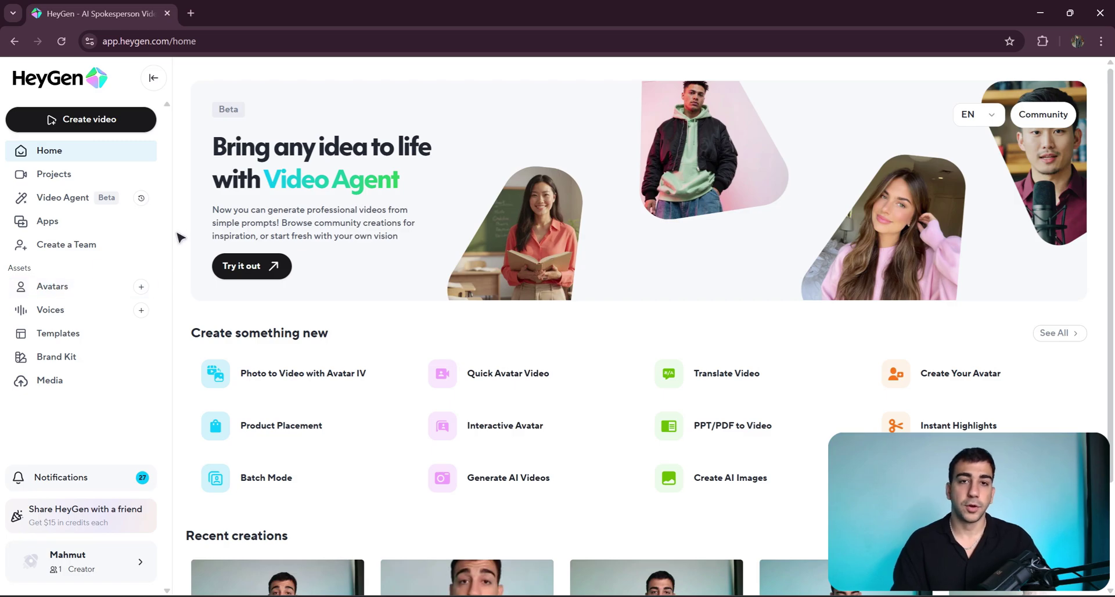
From the Avatars page, start a new avatar to bring up the video-or-photo choice.
left_click(73, 294)
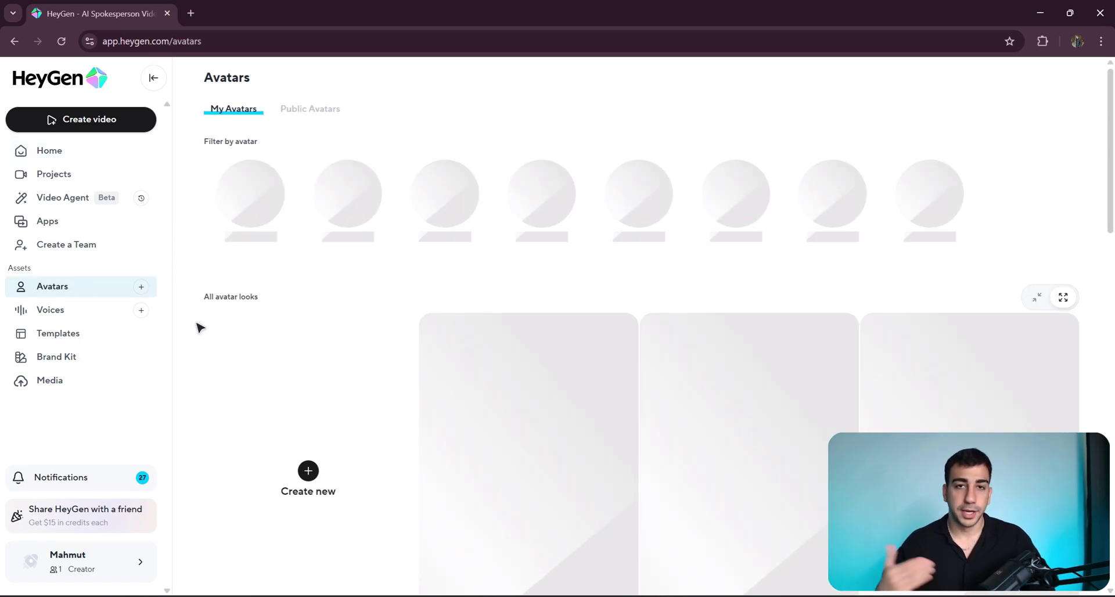
scroll(309, 406, "down", 2)
left_click(308, 342)
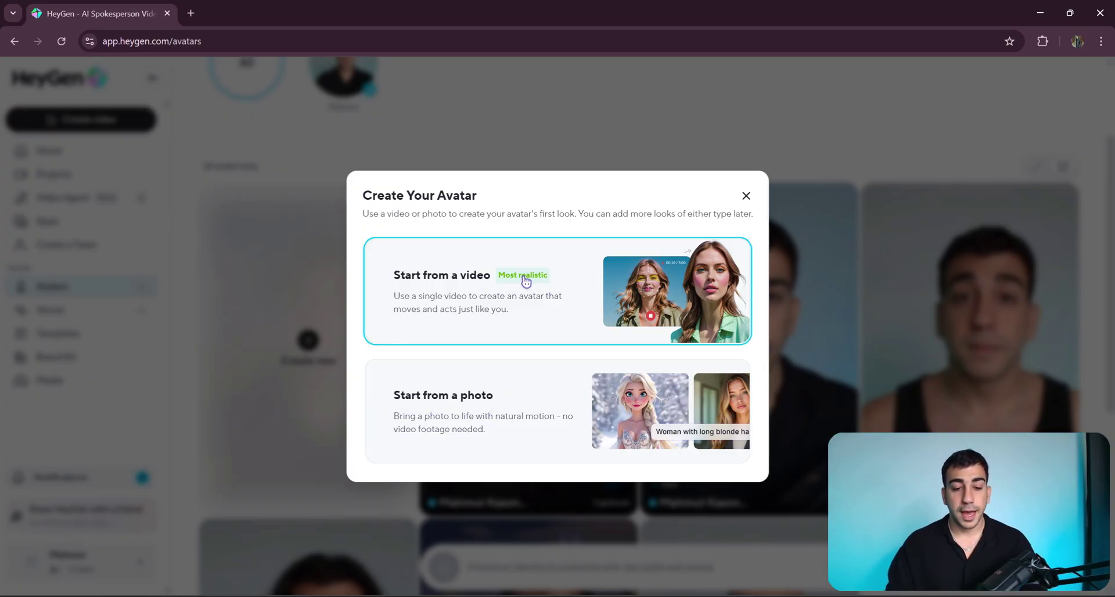
Start a digital twin from a video with gesture detection enabled, advancing to footage upload.
left_click(486, 284)
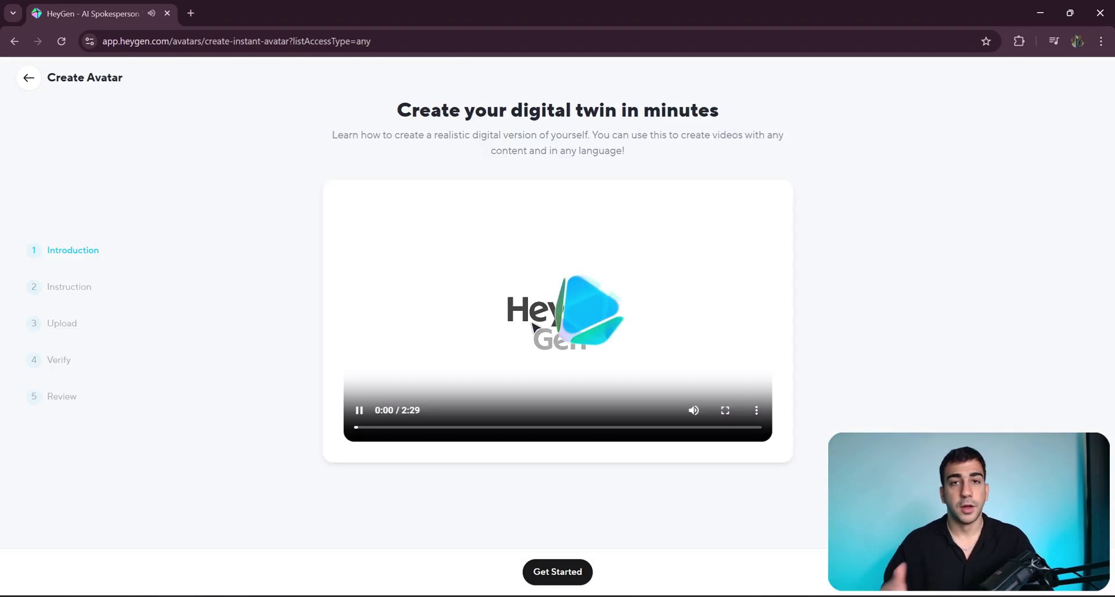
left_click(575, 570)
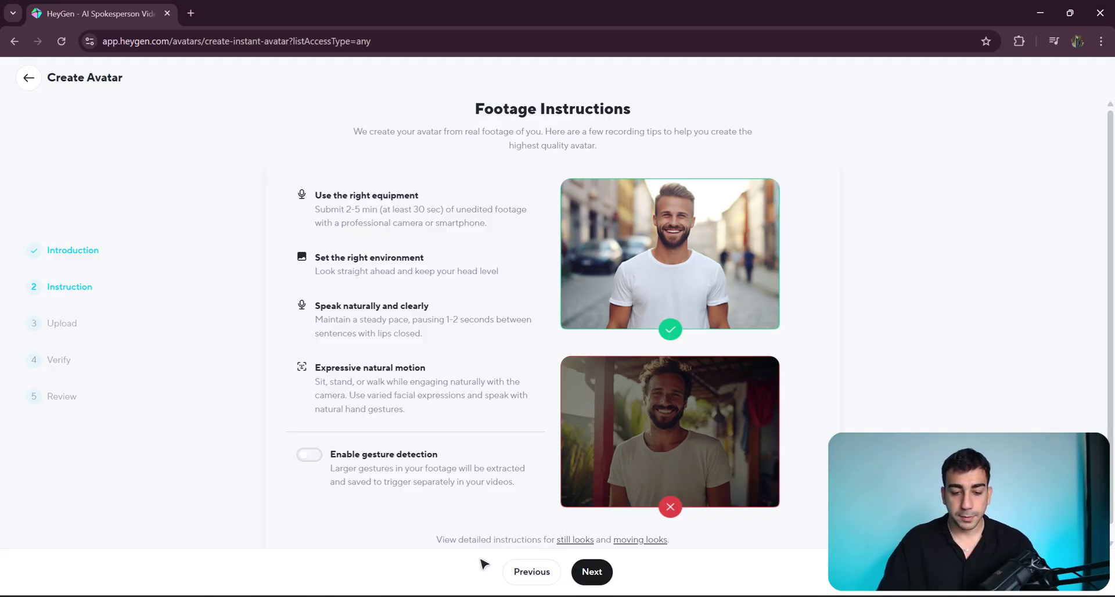
left_click(310, 455)
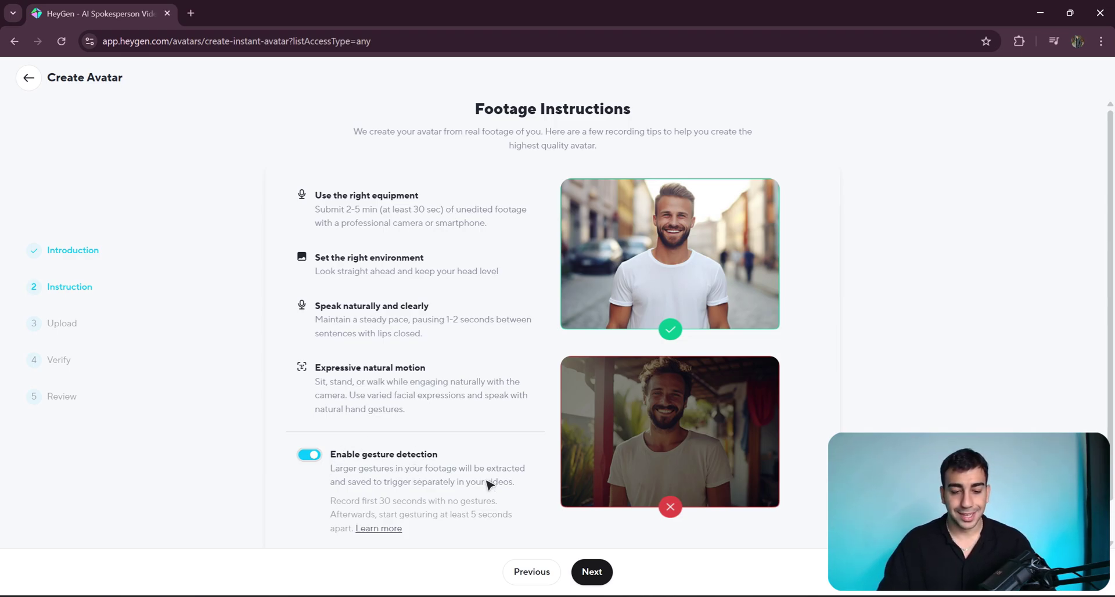
left_click(581, 577)
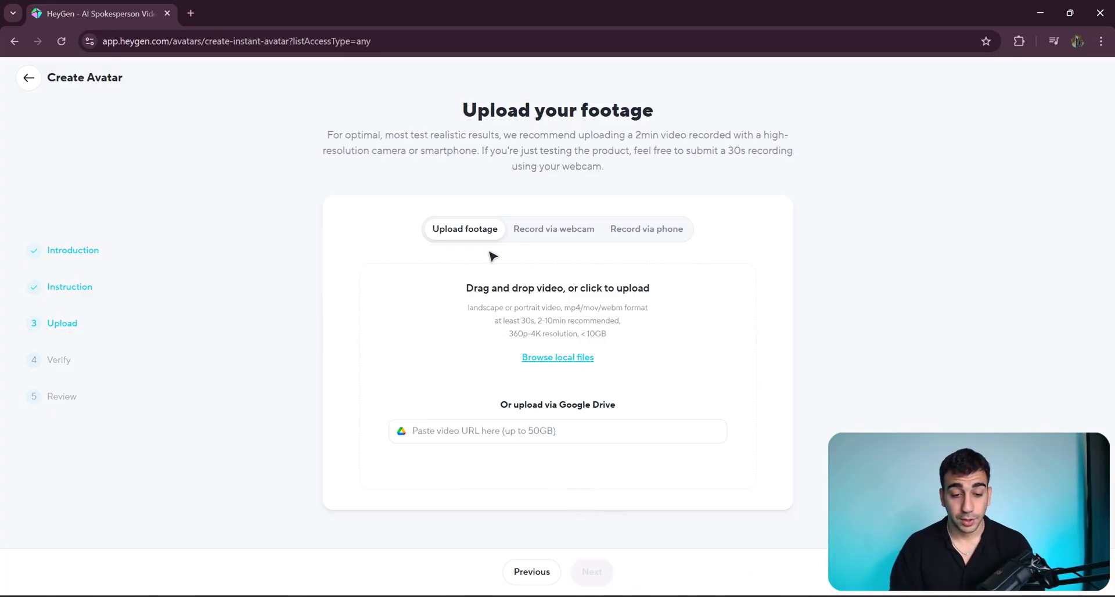
Choose Record via webcam for the footage, zoom the page out, and start recording setup.
left_click(554, 233)
left_click(639, 234)
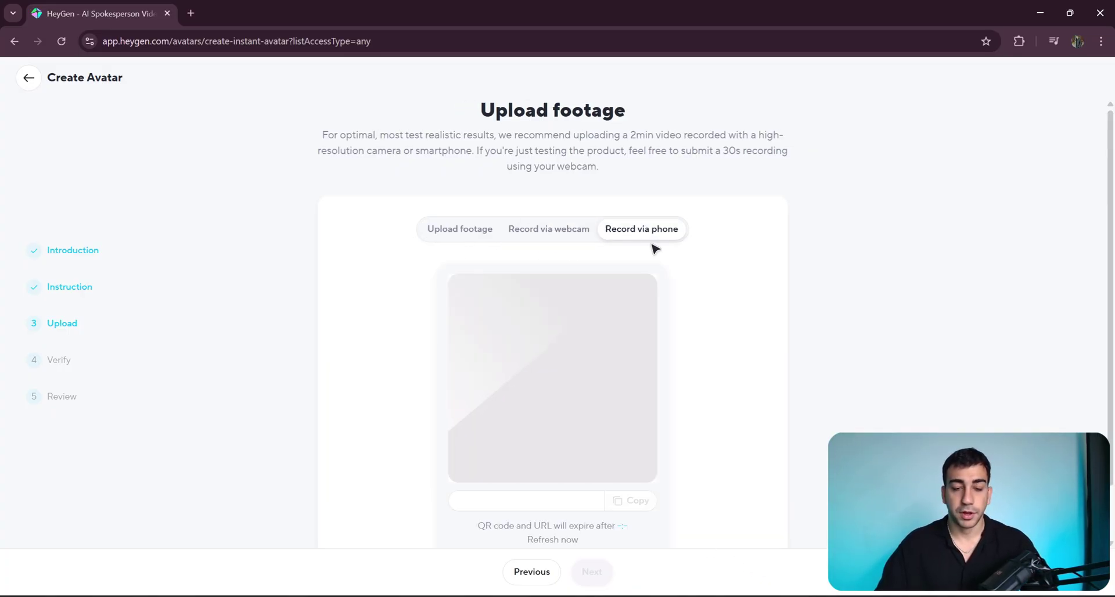
left_click(553, 237)
key("ctrl+minus")
key("ctrl+minus")
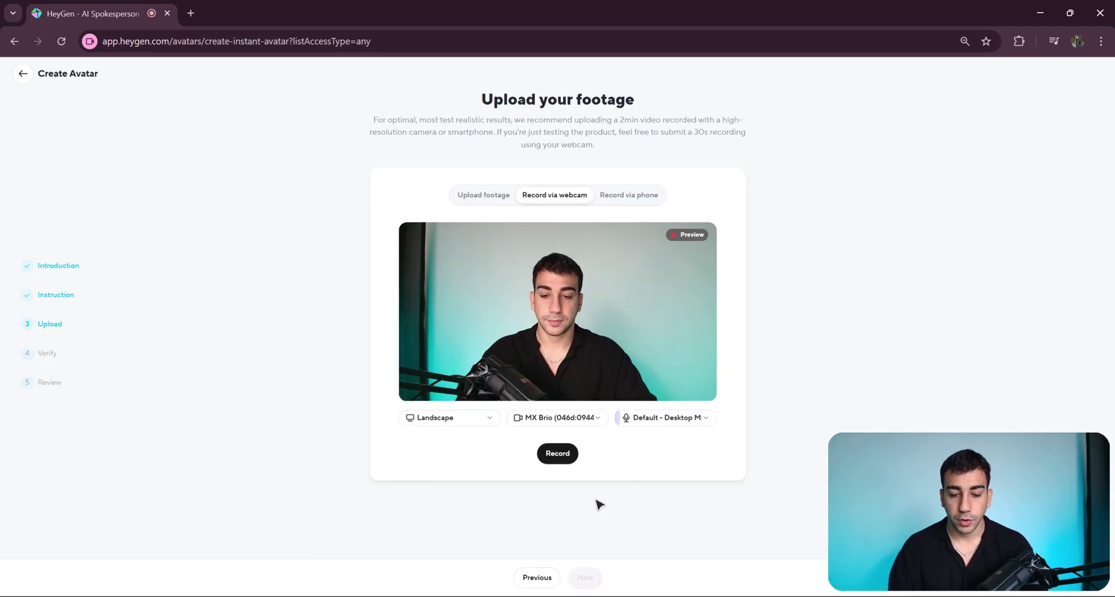
left_click(570, 458)
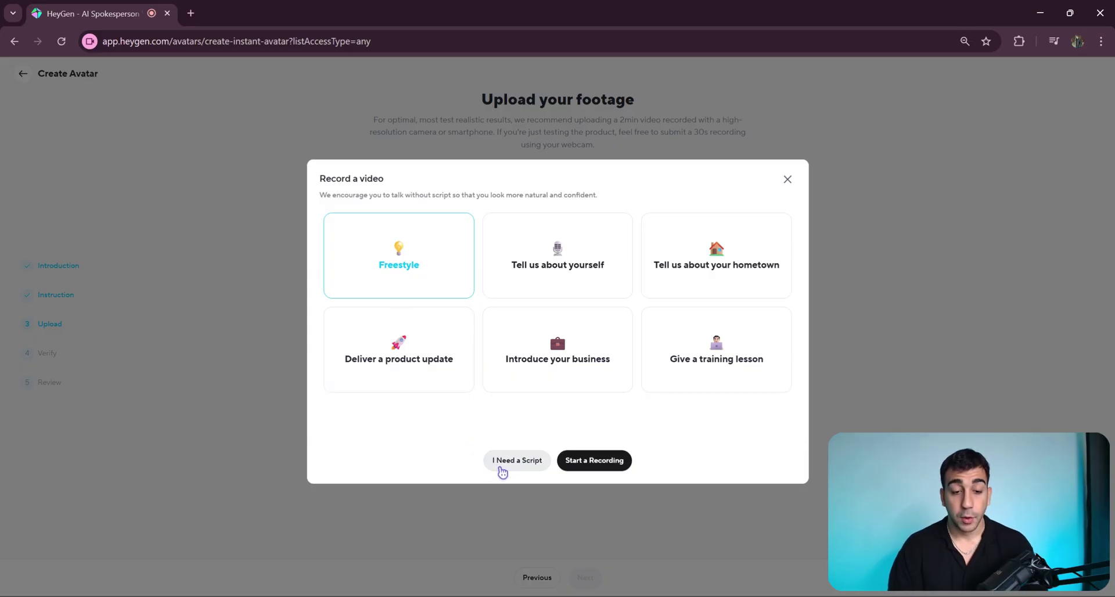
Preview the I Need a Script suggestion, then keep Freestyle as the recording topic.
left_click(501, 464)
key("Escape")
left_click_drag(323, 196, 620, 203)
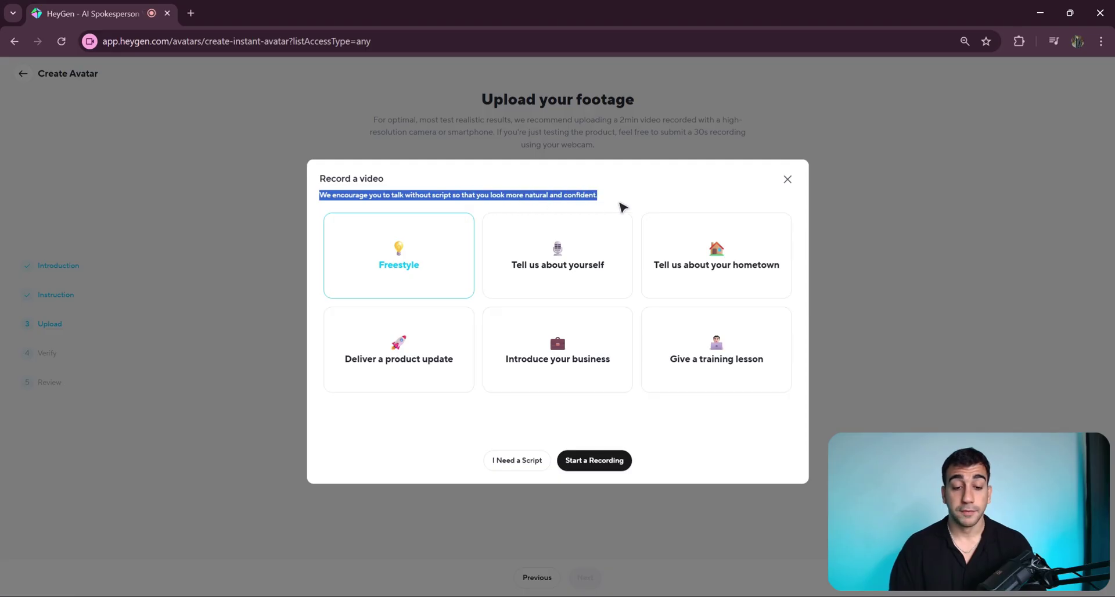
left_click(395, 273)
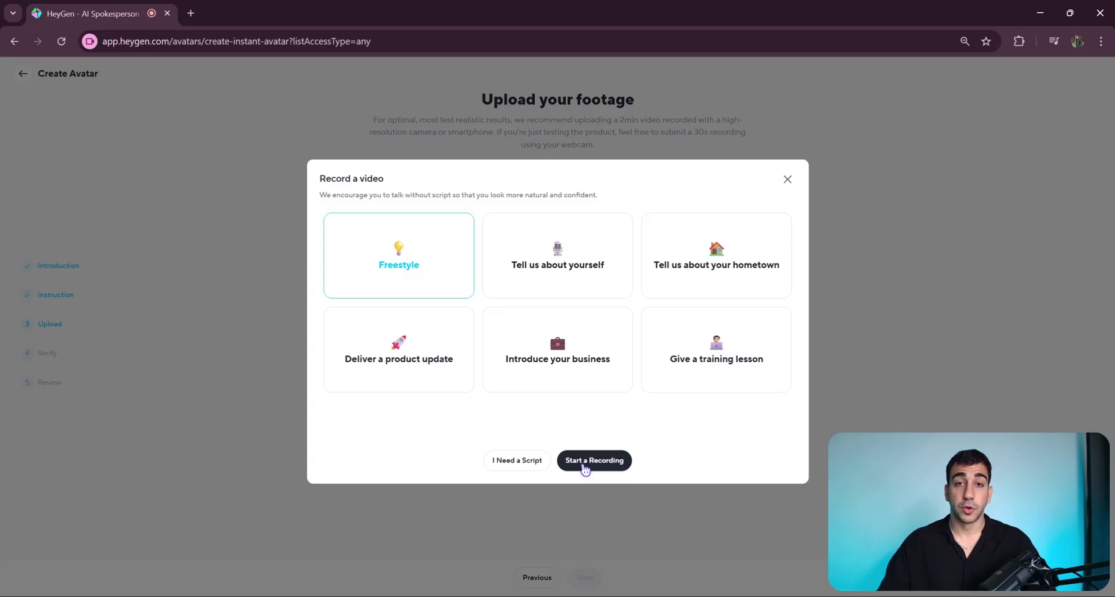
Record about 1:30 of freestyle webcam footage, then finish the recording.
left_click(584, 465)
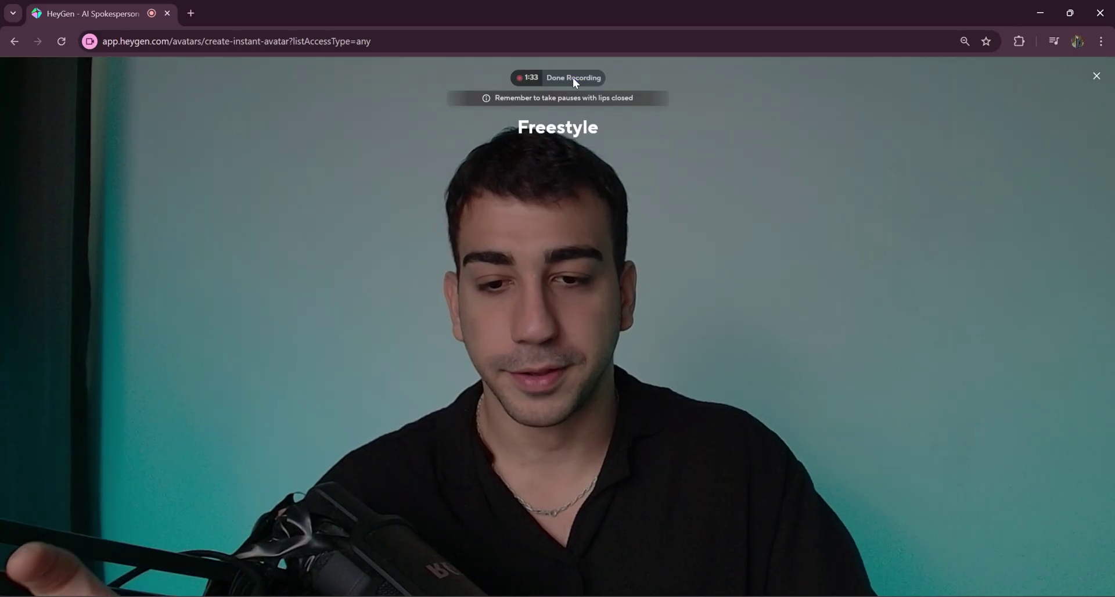
left_click(573, 78)
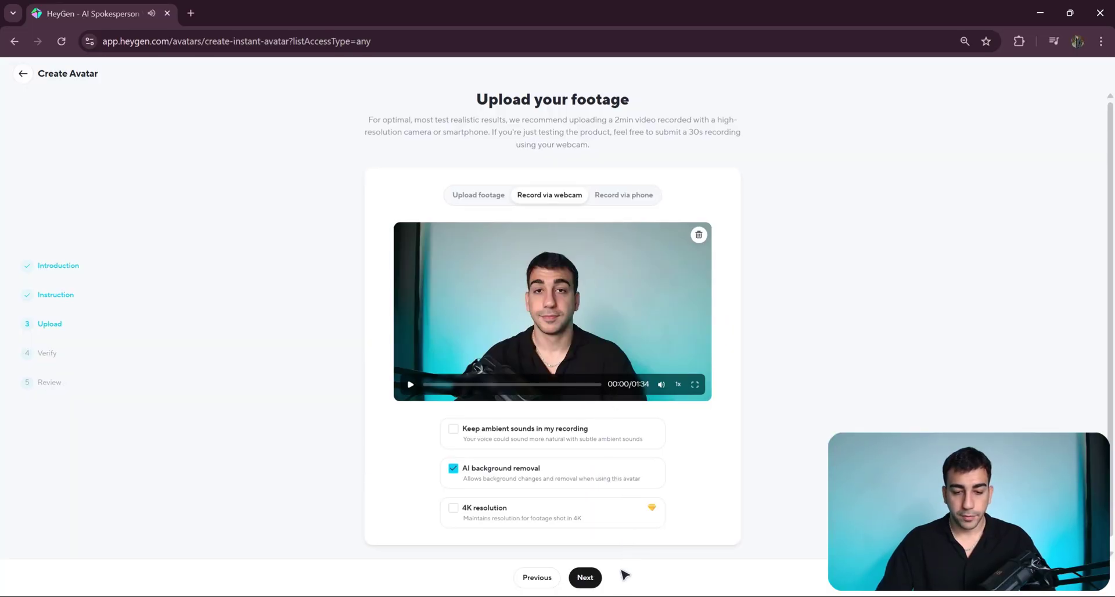
Pass upload and identity verification with the existing avatar, review the checklist, and submit the 01:34 clip.
left_click(589, 577)
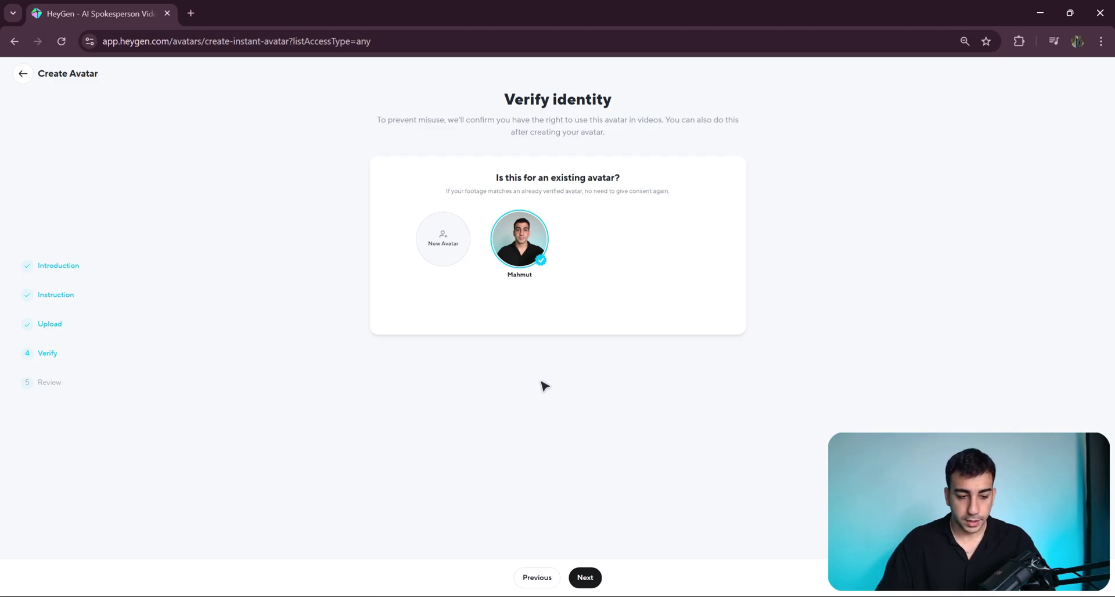
left_click(585, 577)
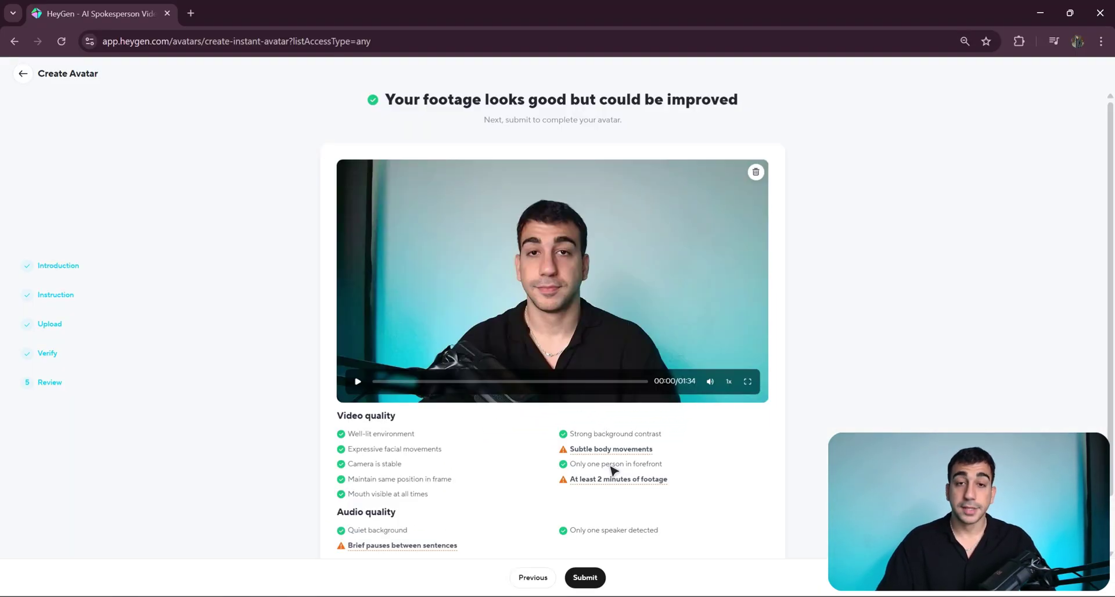
scroll(614, 471, "down", 1)
left_click_drag(653, 389, 558, 398)
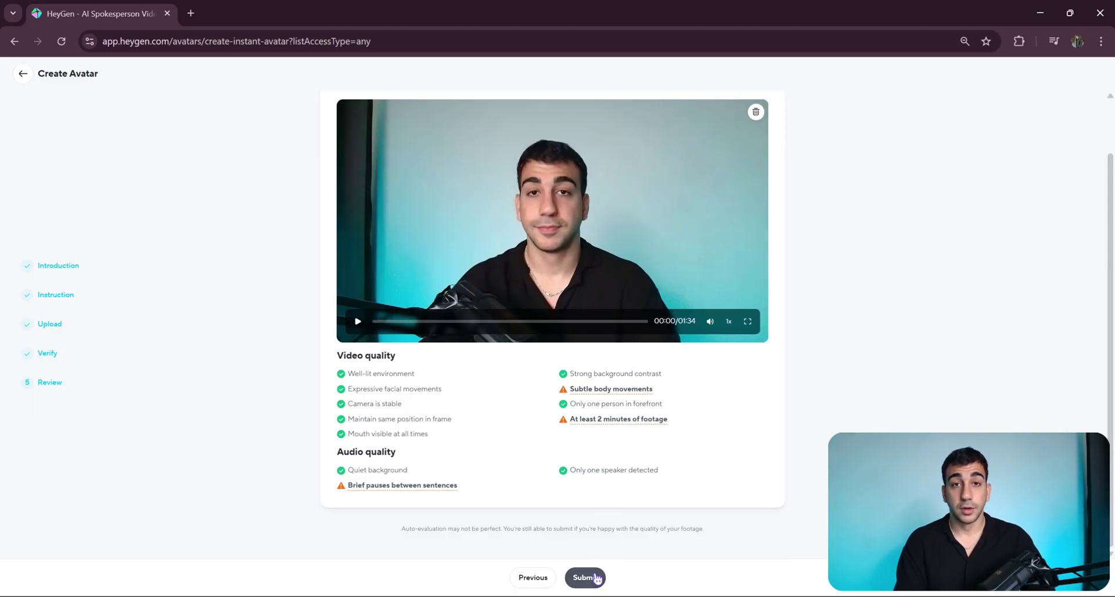
left_click(595, 577)
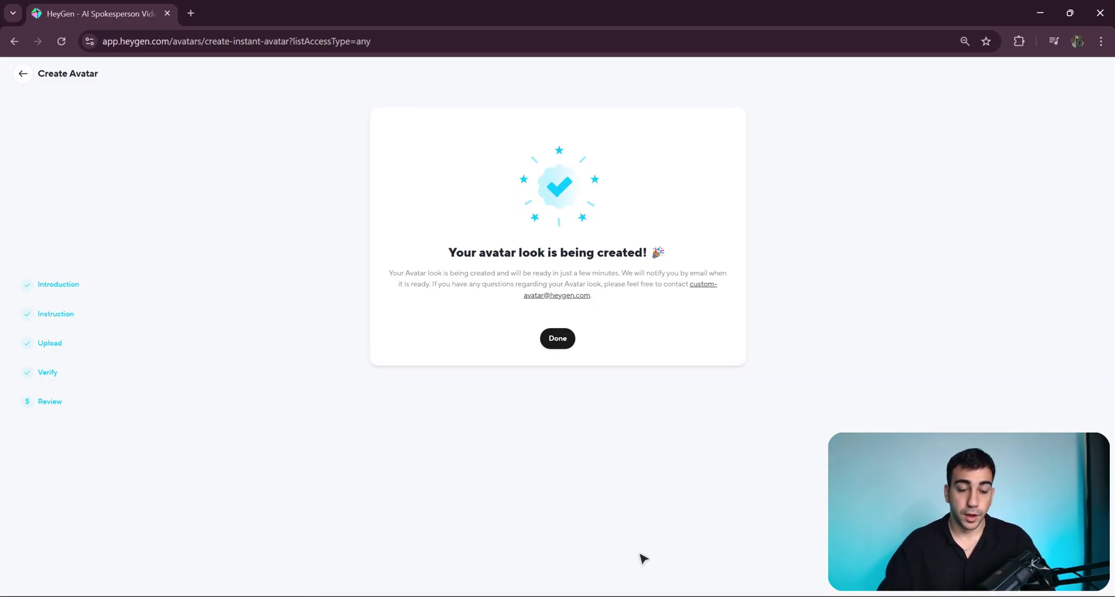
triple_click(486, 255)
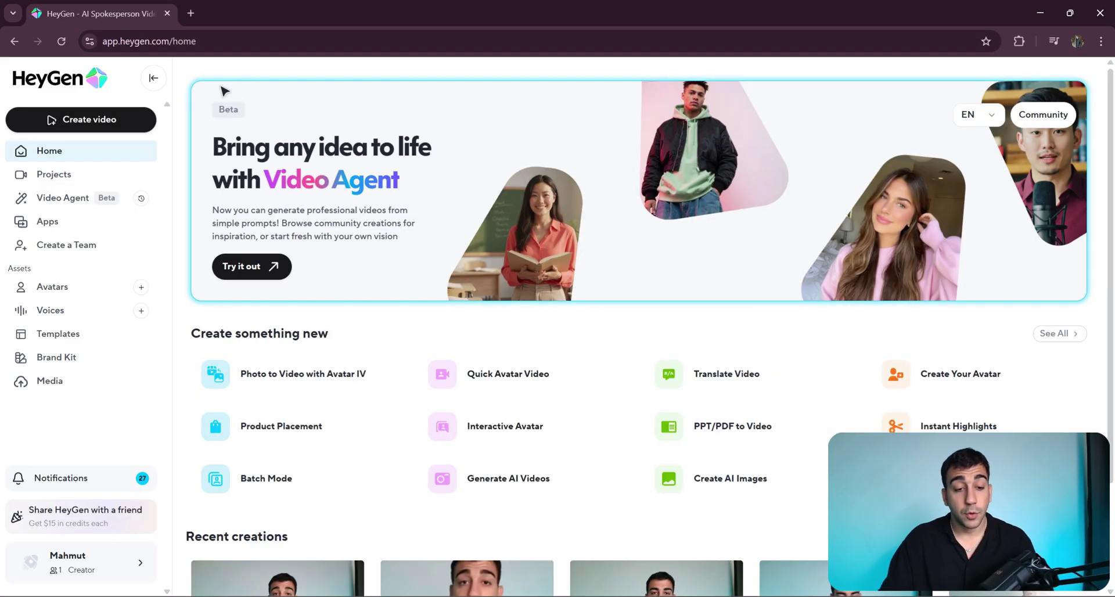
Start an Untitled Video from the first digital-twin avatar look and check its 16:9 format.
left_click(55, 294)
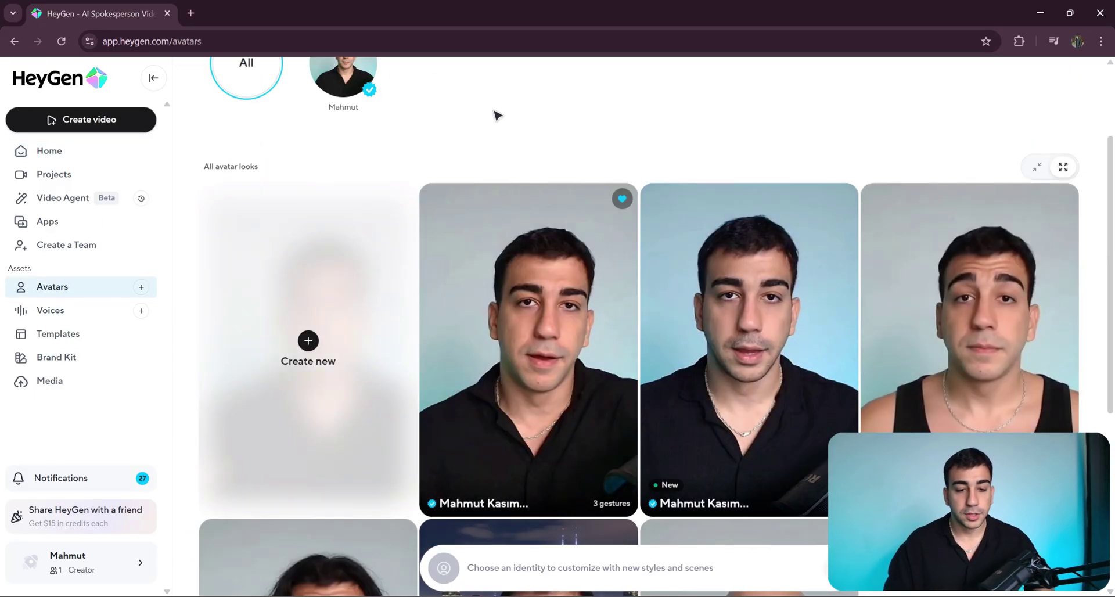
mouse_move(575, 197)
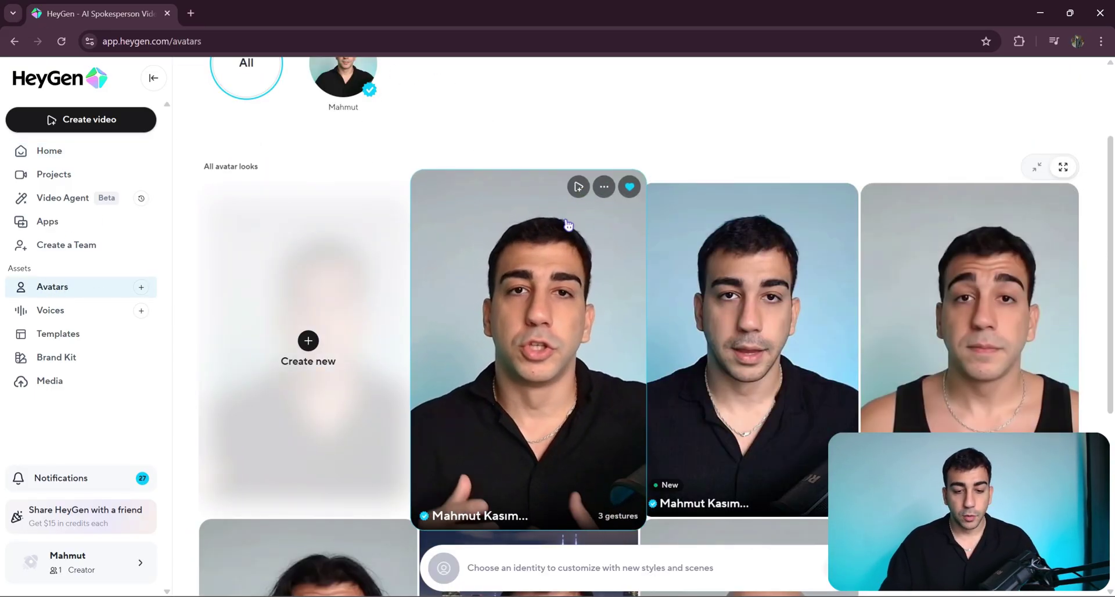
left_click(578, 186)
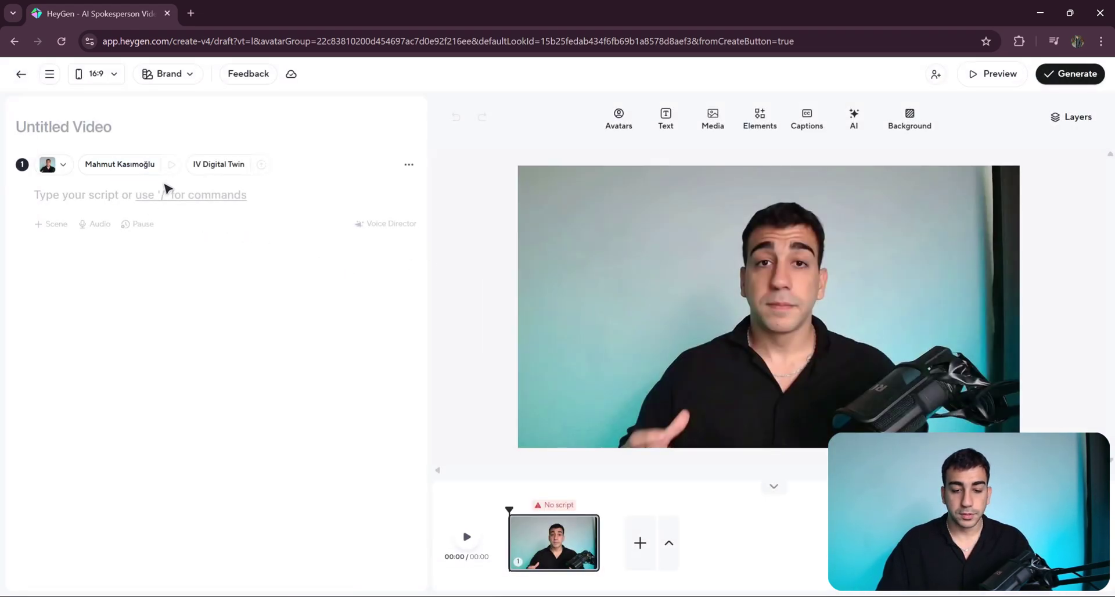
left_click(112, 74)
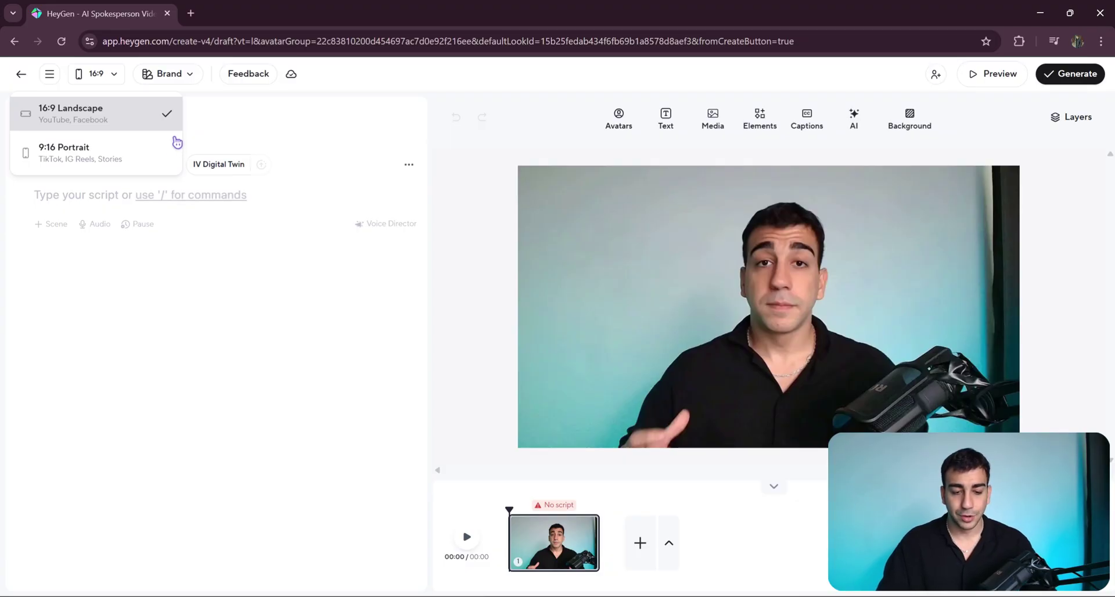
Keep 16:9 Landscape, browse the Avatars library, then bring up scene 1's full voice list.
left_click(209, 119)
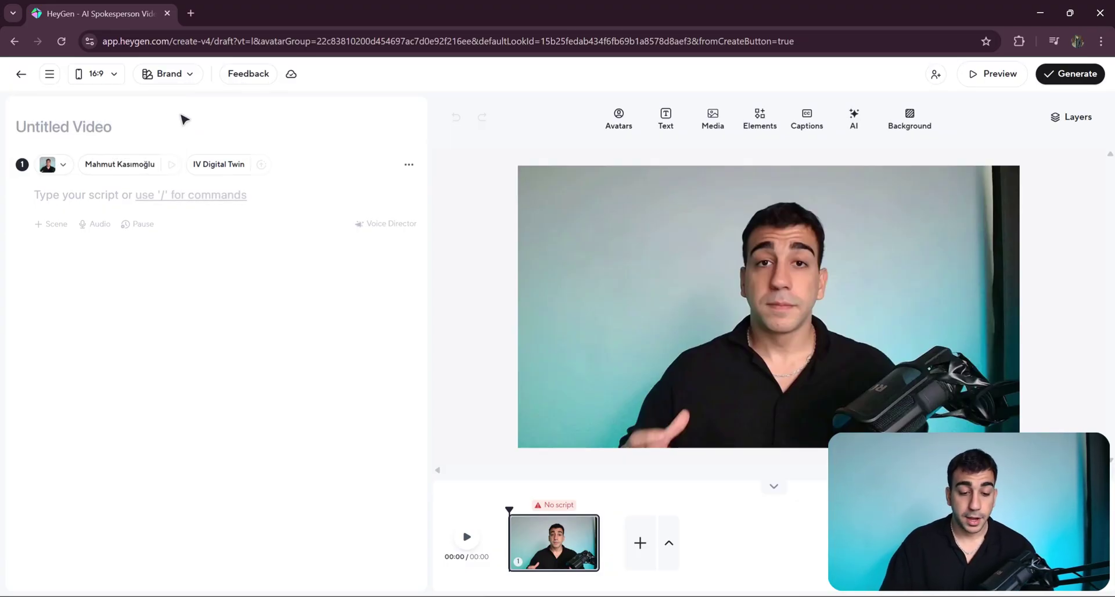
left_click(62, 166)
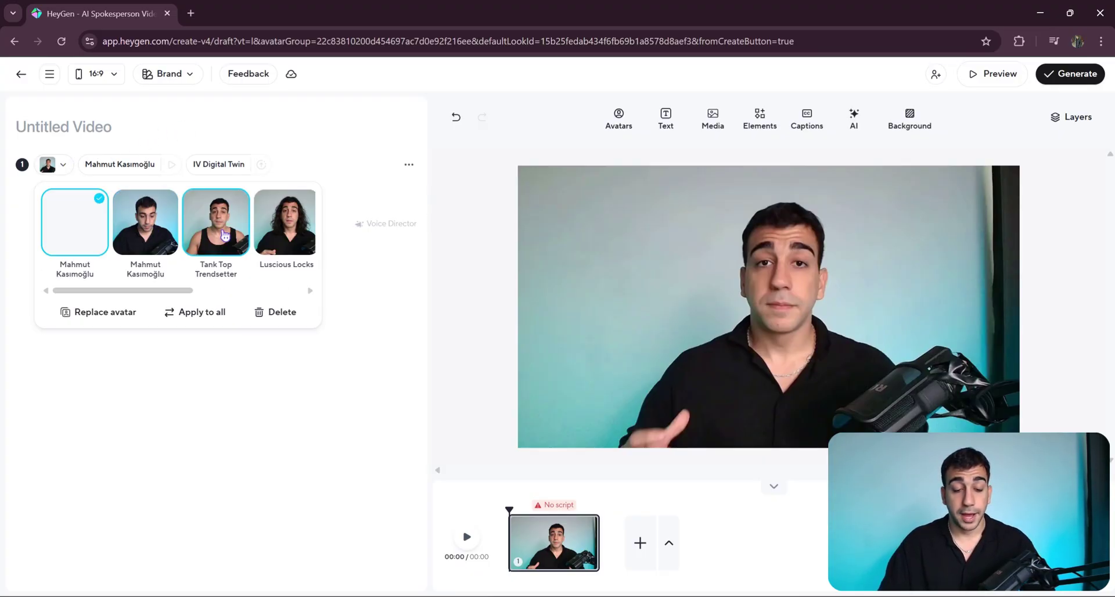
left_click(630, 131)
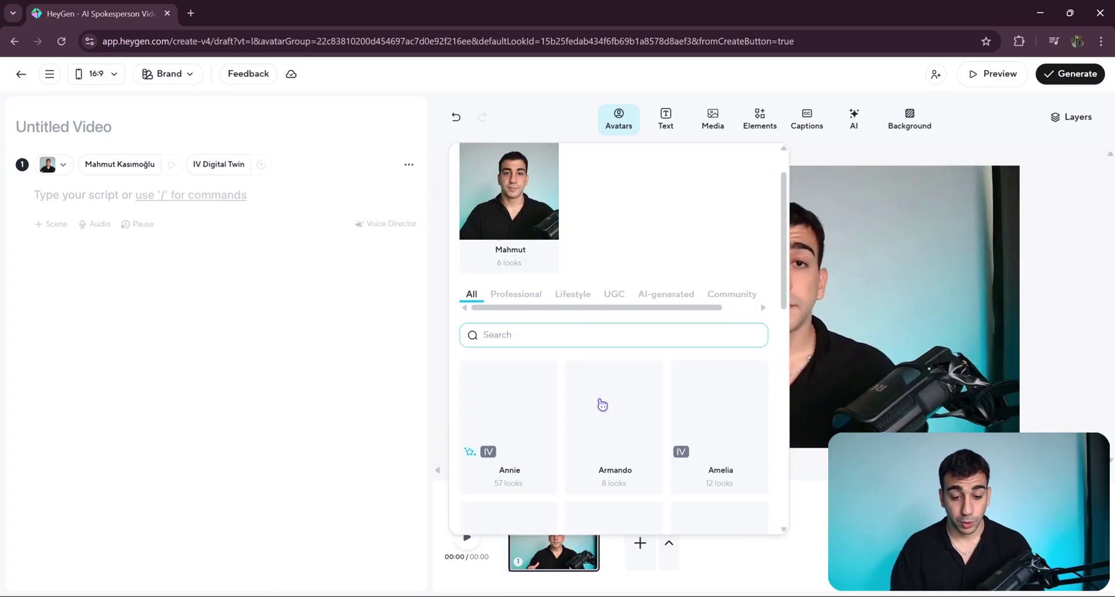
scroll(603, 405, "down", 2)
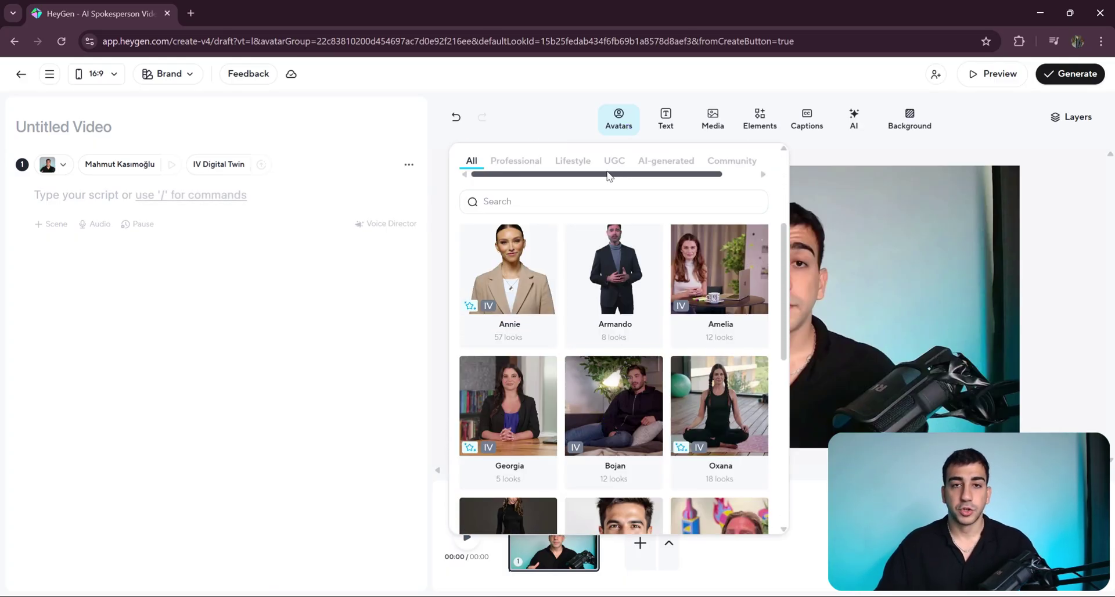
left_click(119, 164)
left_click(169, 206)
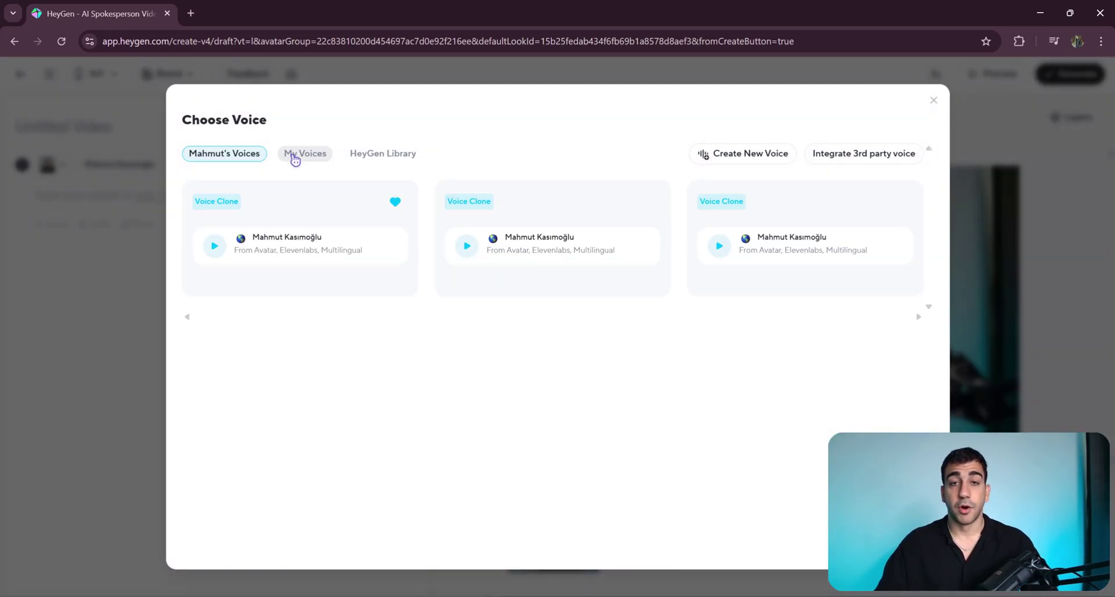
Look through My Voices, then scroll the HeyGen Library of stock voices.
left_click(295, 160)
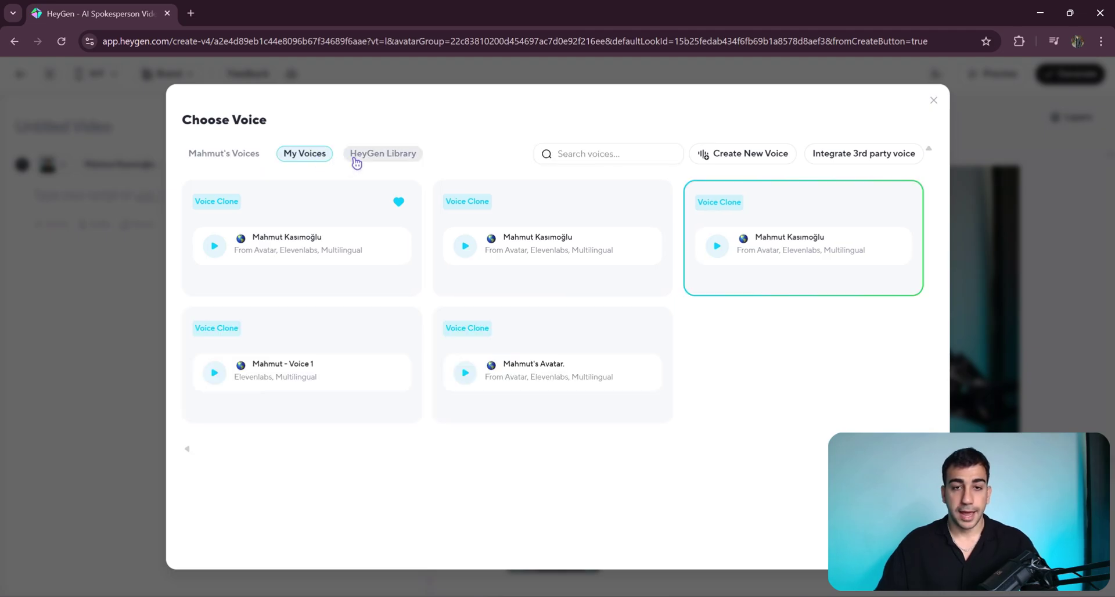
left_click(357, 164)
scroll(420, 321, "down", 2)
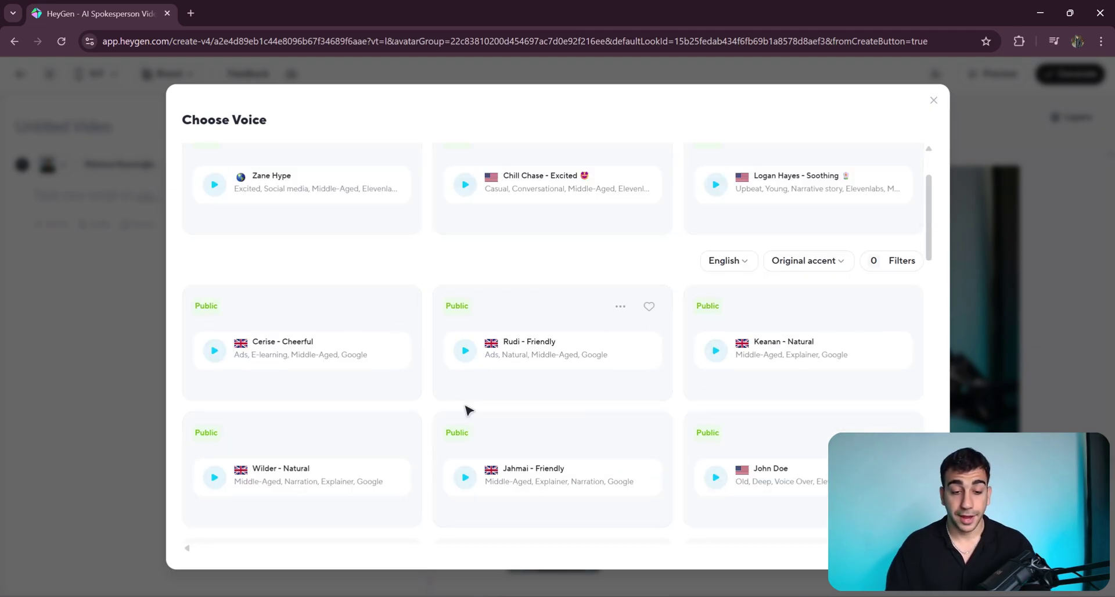
scroll(466, 410, "down", 1)
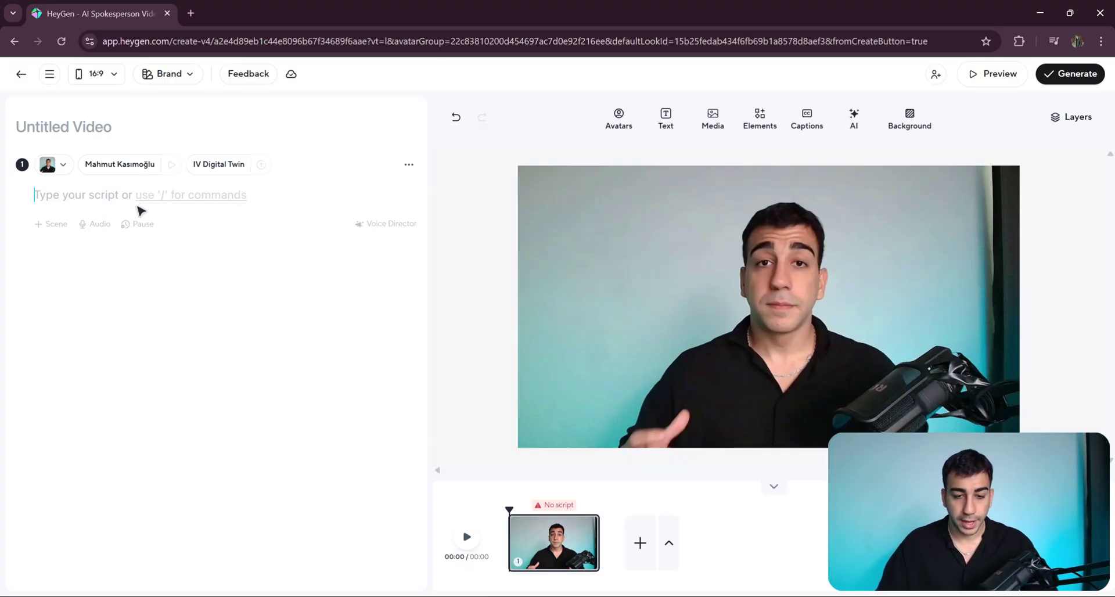
Title the video 'Introduction' and paste the test script into scene 1.
type("Introduction")
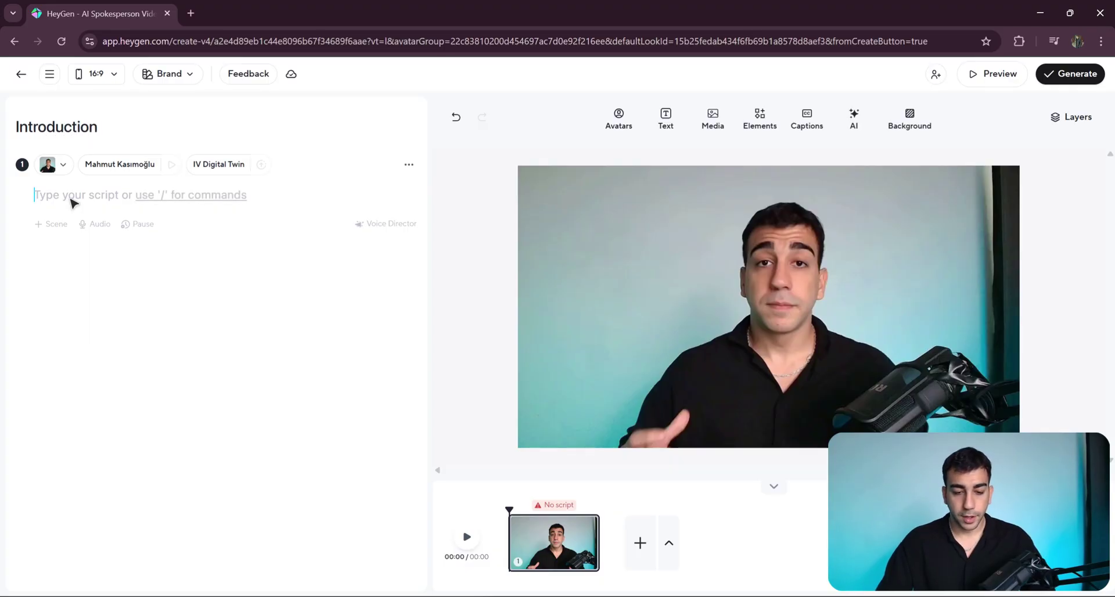
left_click(63, 207)
type("Hi, this is just a quick test of my AI clone. I’m speaking clearly so the system can capture my voice and movements. If this works, you should see and hear me just like in real life.")
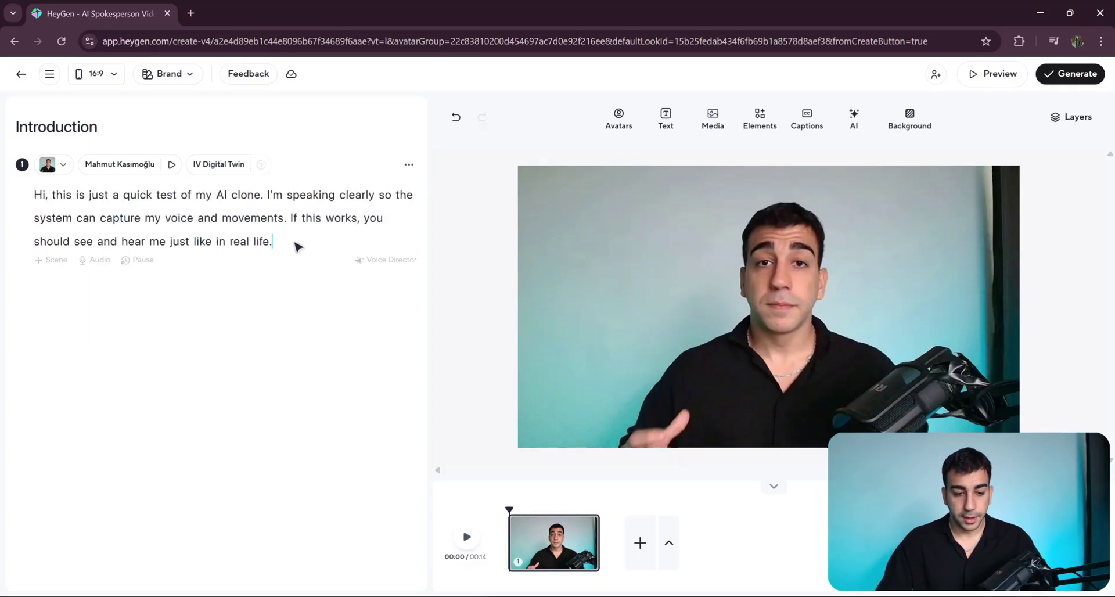
Set scene 1's voice engine to ElevenLabs V3, keeping Avatar IV Digital Twin as motion engine.
left_click(125, 166)
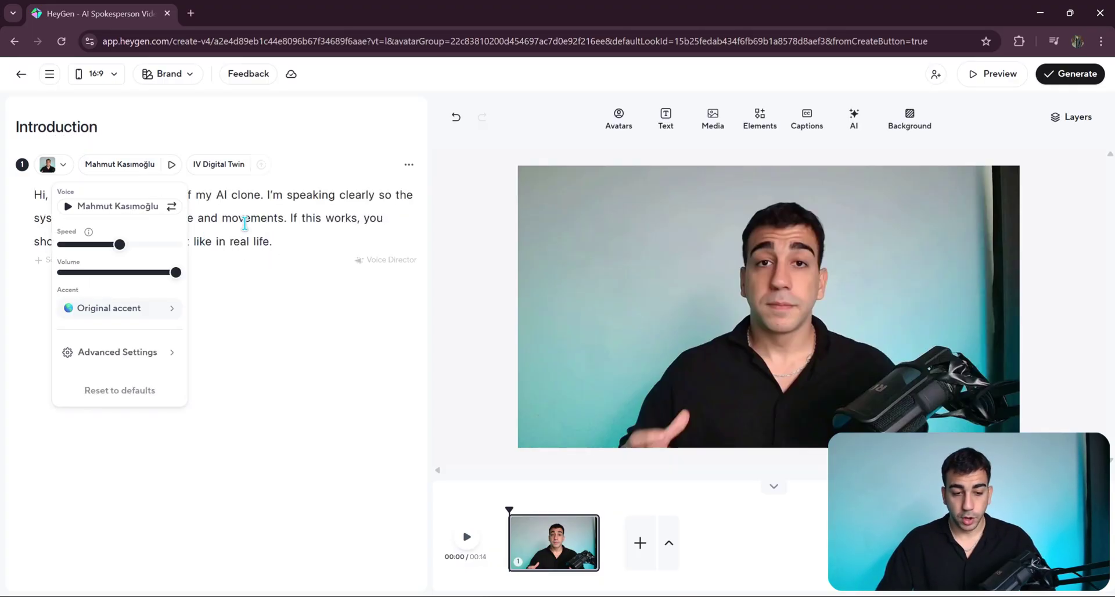
left_click(165, 352)
left_click(286, 361)
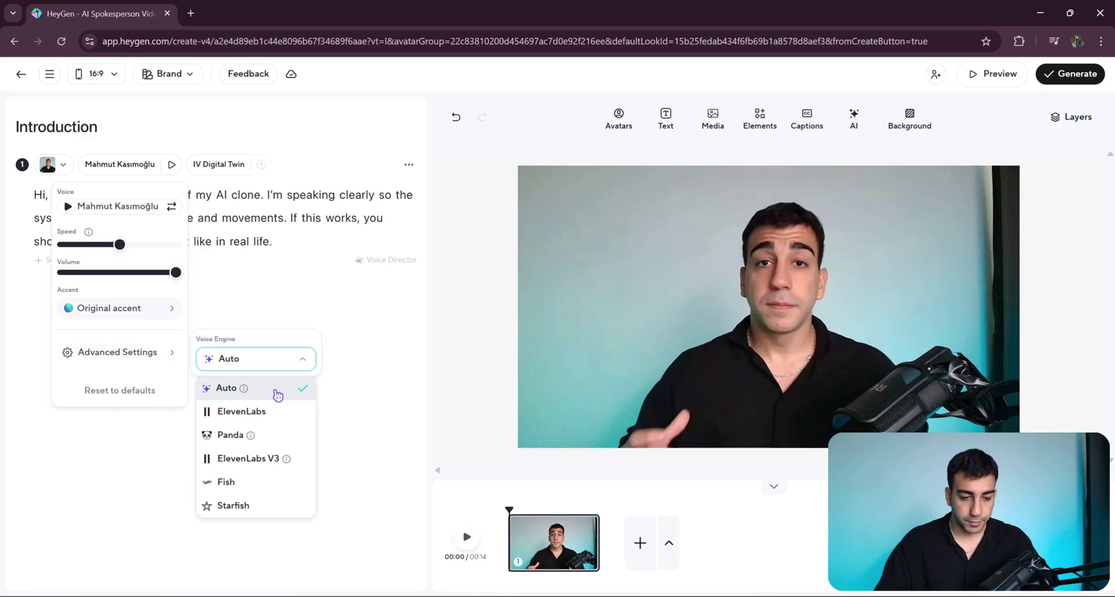
left_click(253, 459)
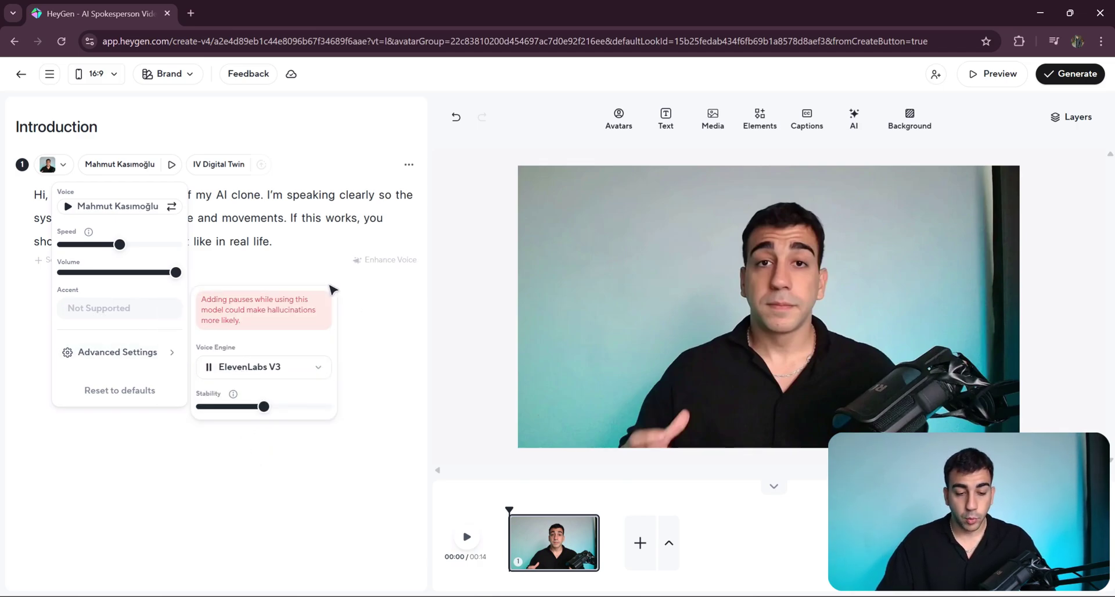
left_click(286, 281)
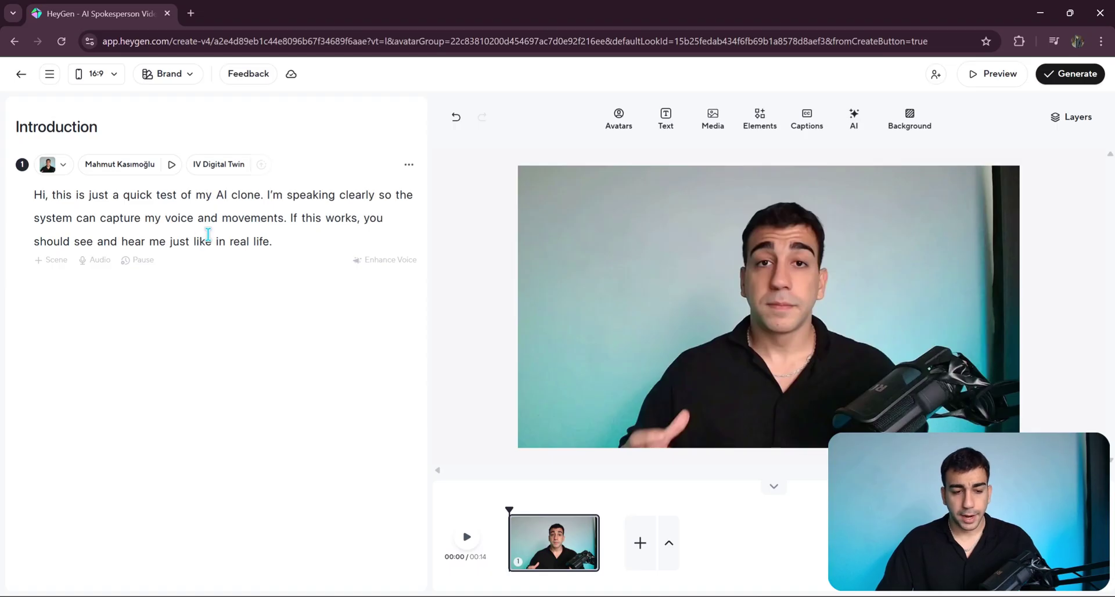
left_click(219, 164)
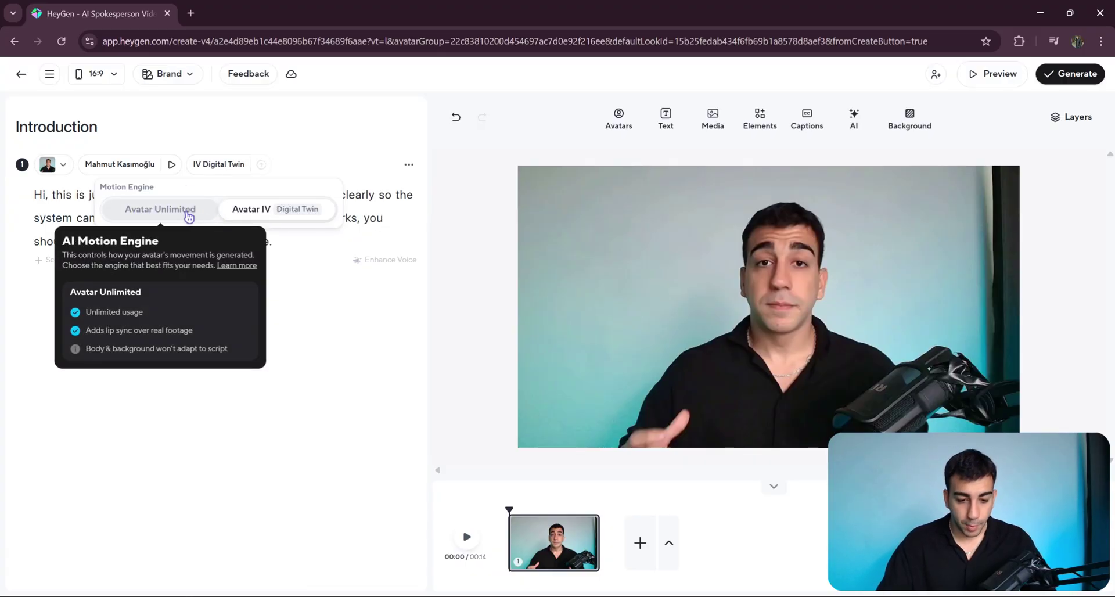
Try Avatar Unlimited, keep scene 1 on Avatar IV Digital Twin, add scene 2, and select scene 1's script.
mouse_move(254, 229)
left_click_drag(181, 238, 280, 244)
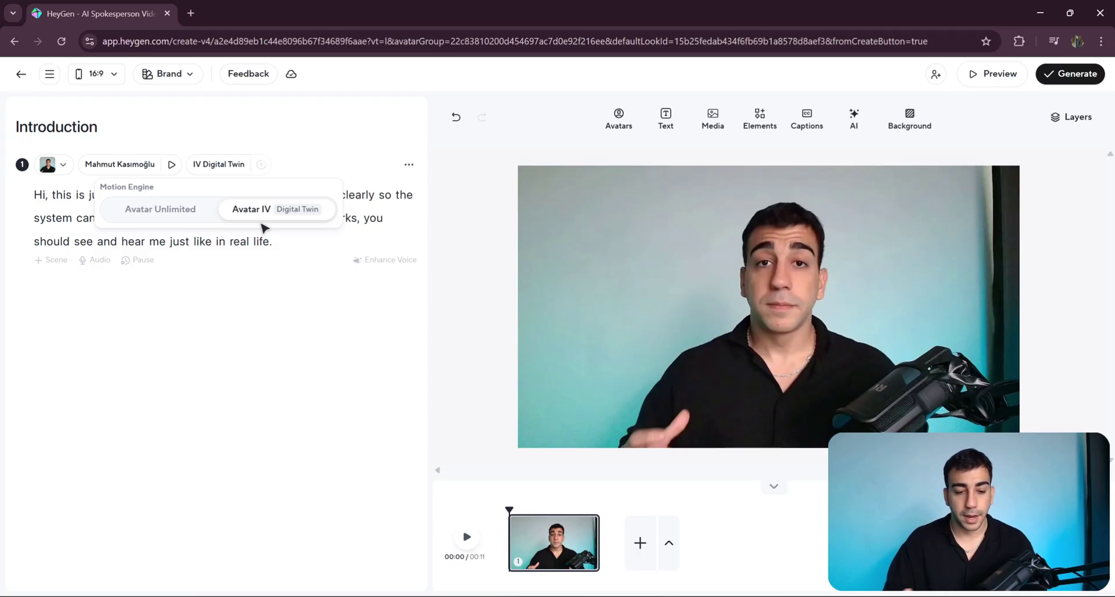
left_click(153, 212)
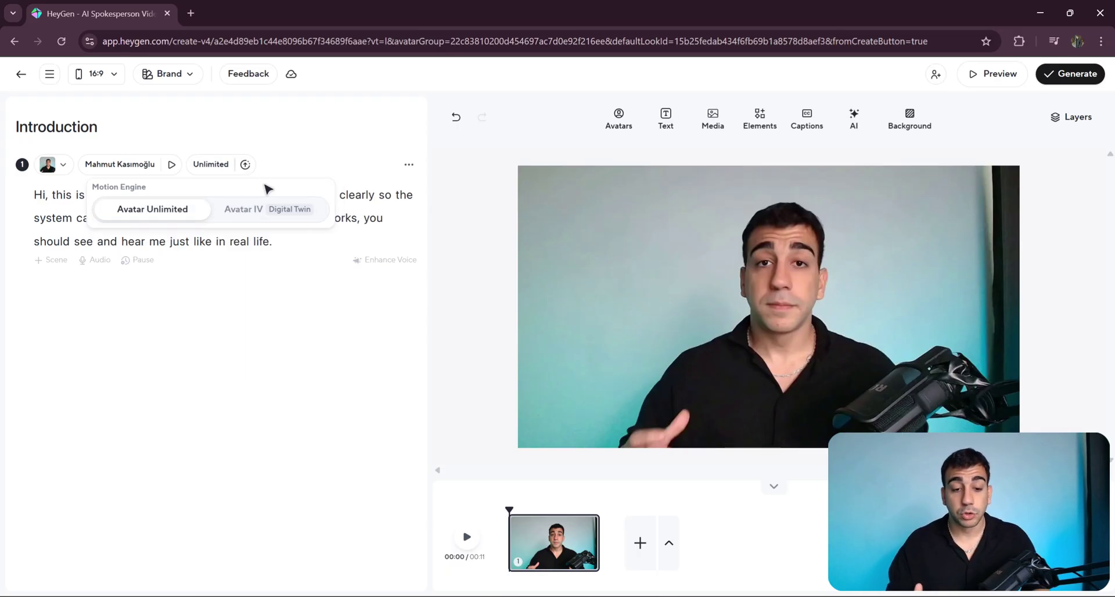
left_click(244, 217)
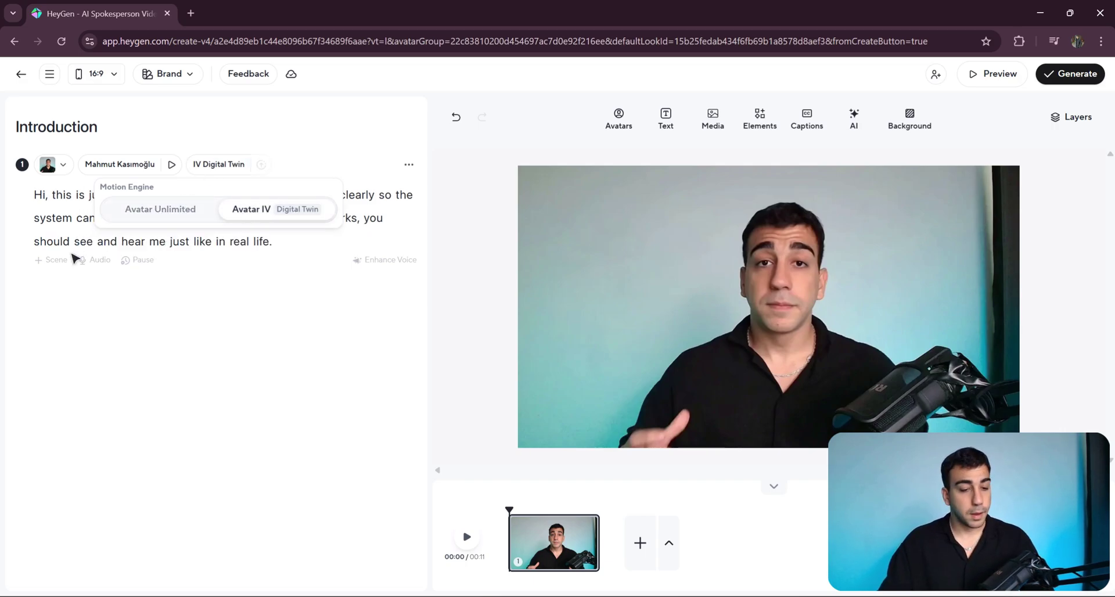
left_click(51, 259)
left_click_drag(36, 196, 283, 243)
key("ctrl+c")
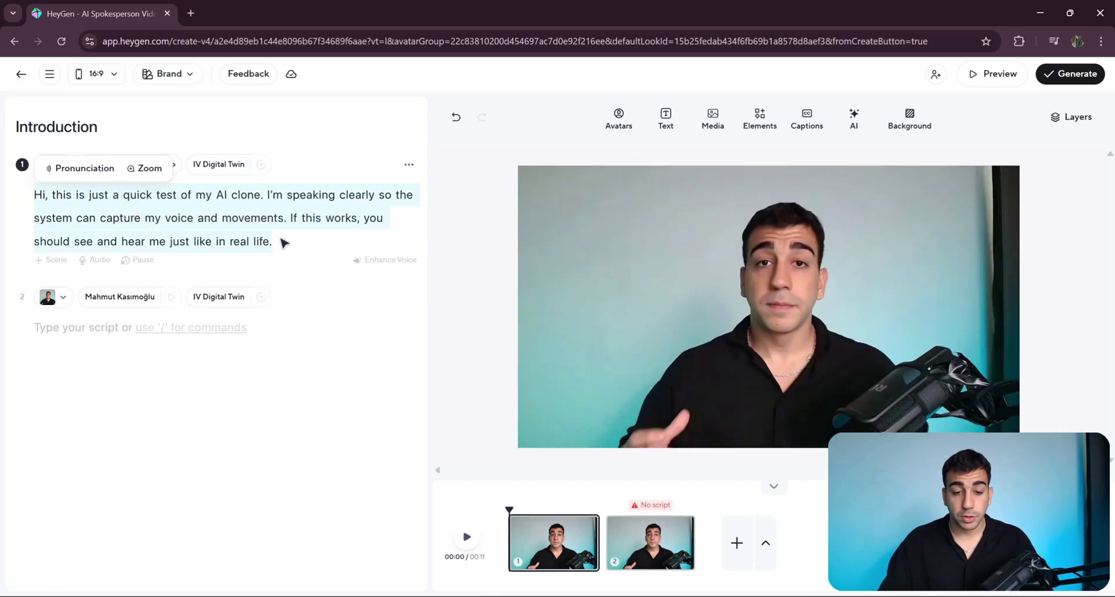
Paste scene 1's script into scene 2 and apply the cyan-highlight caption style.
left_click(90, 327)
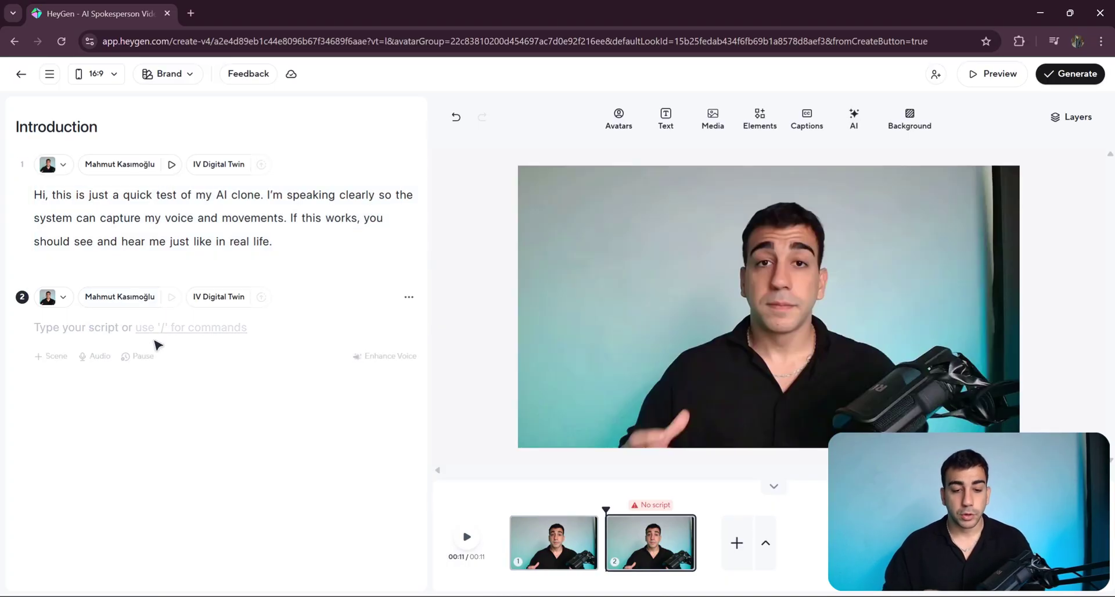
key("ctrl+v")
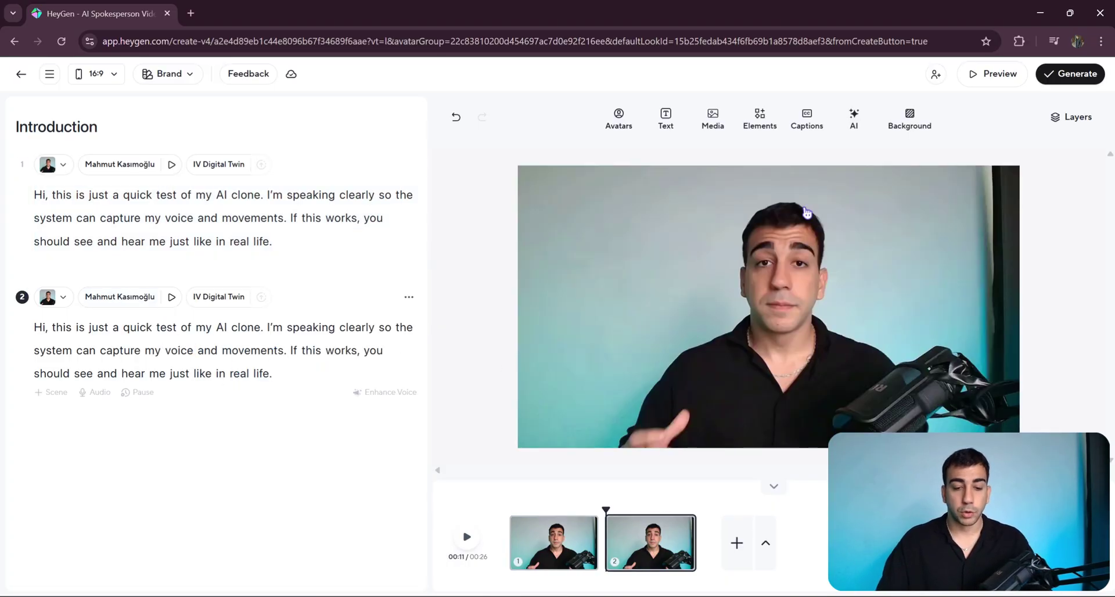
left_click(806, 120)
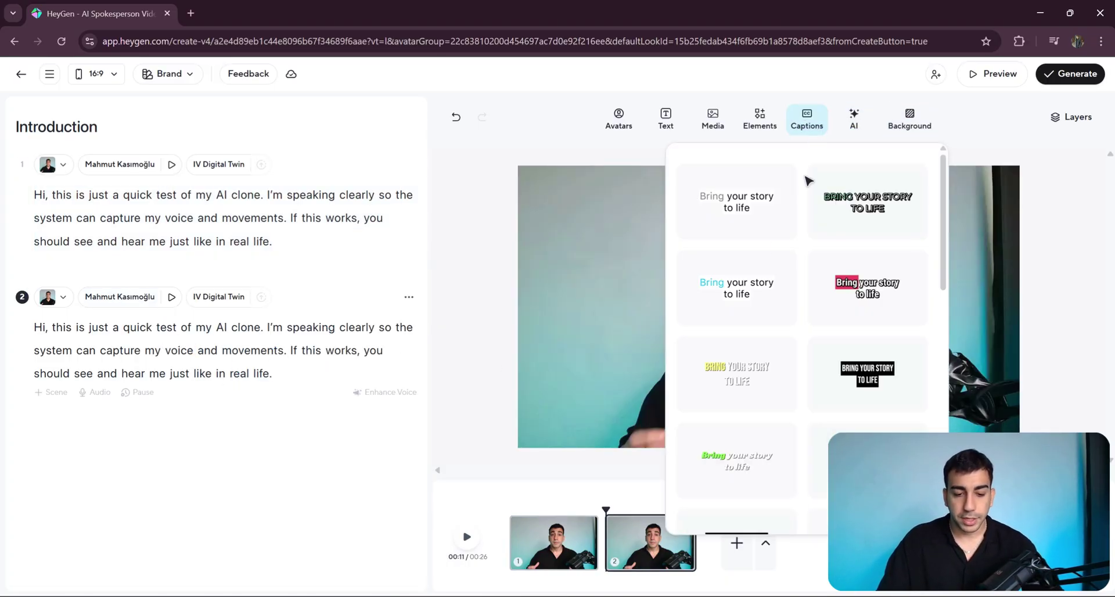
left_click(738, 292)
left_click(807, 128)
left_click(756, 310)
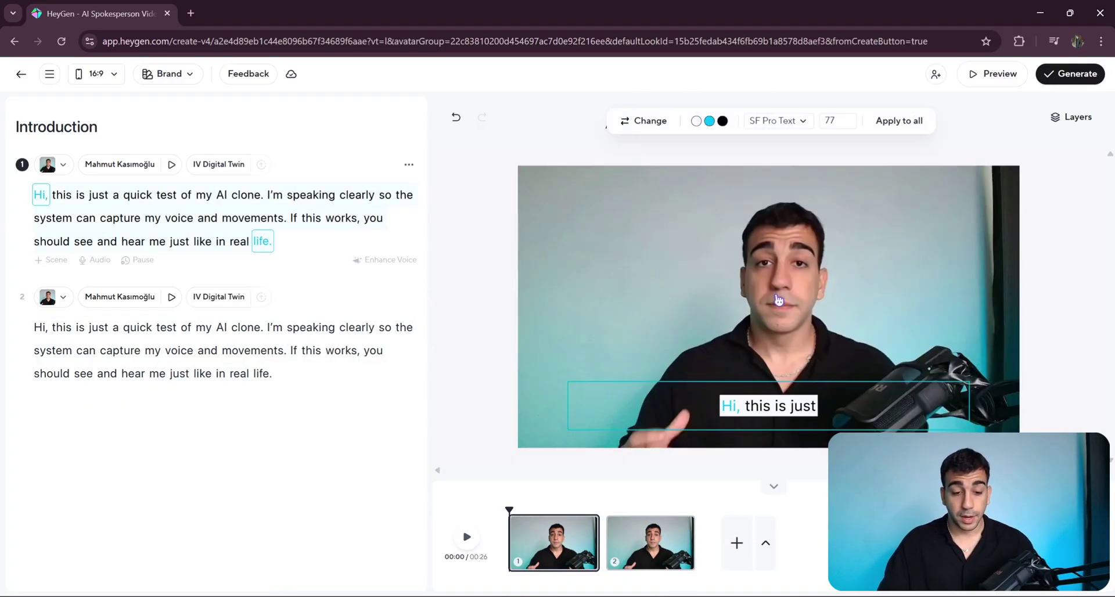
Insert a 0.5 s pause after "voice" in scene 2, then open the Generate video dialog.
left_click(271, 373)
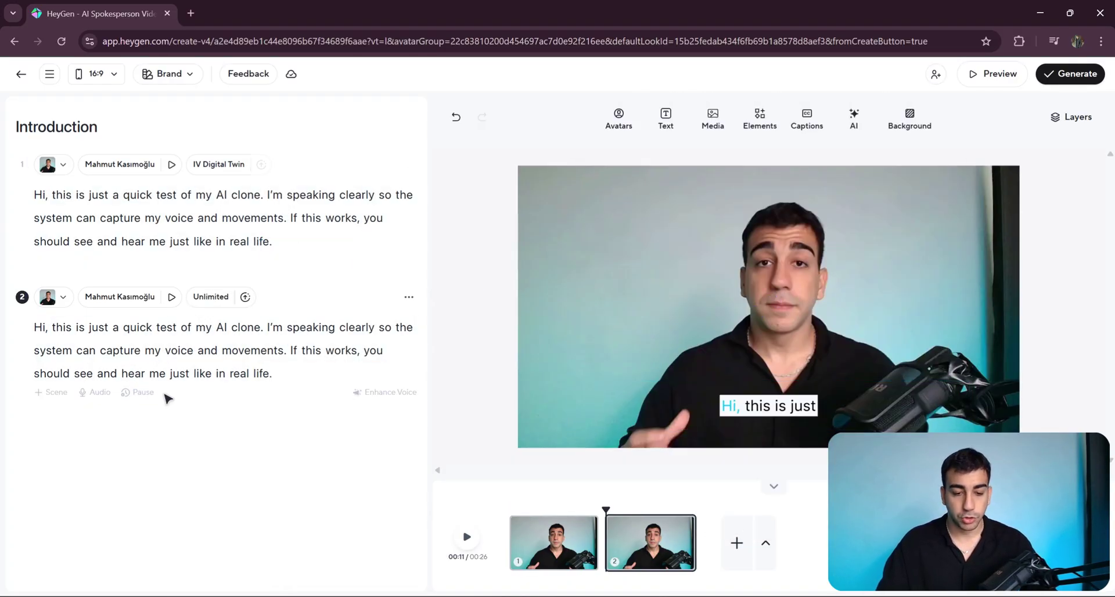
left_click(145, 393)
left_click(312, 380)
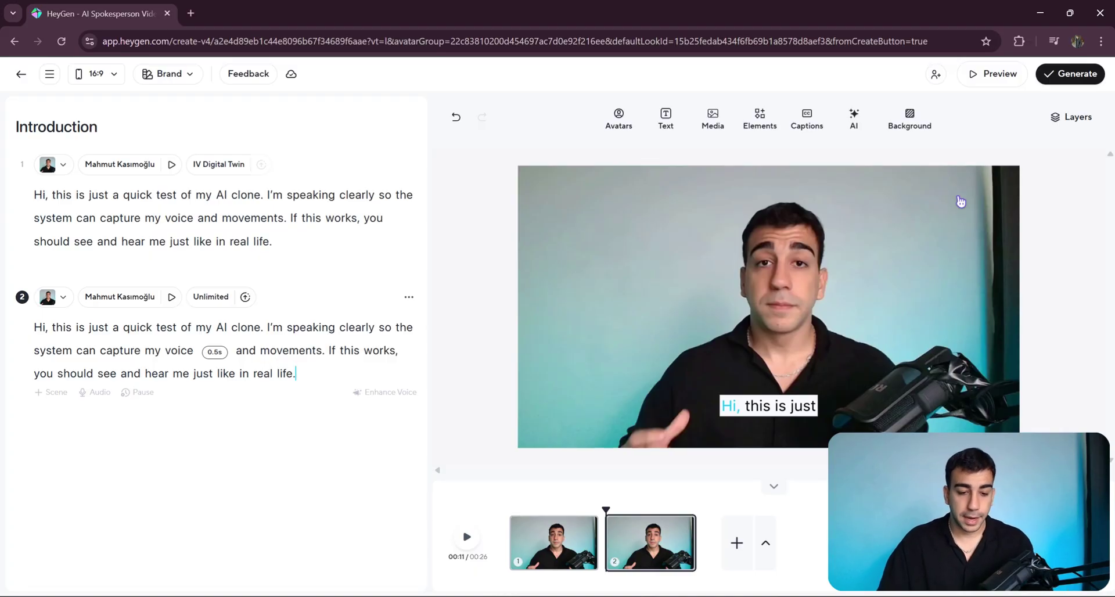
left_click(1081, 73)
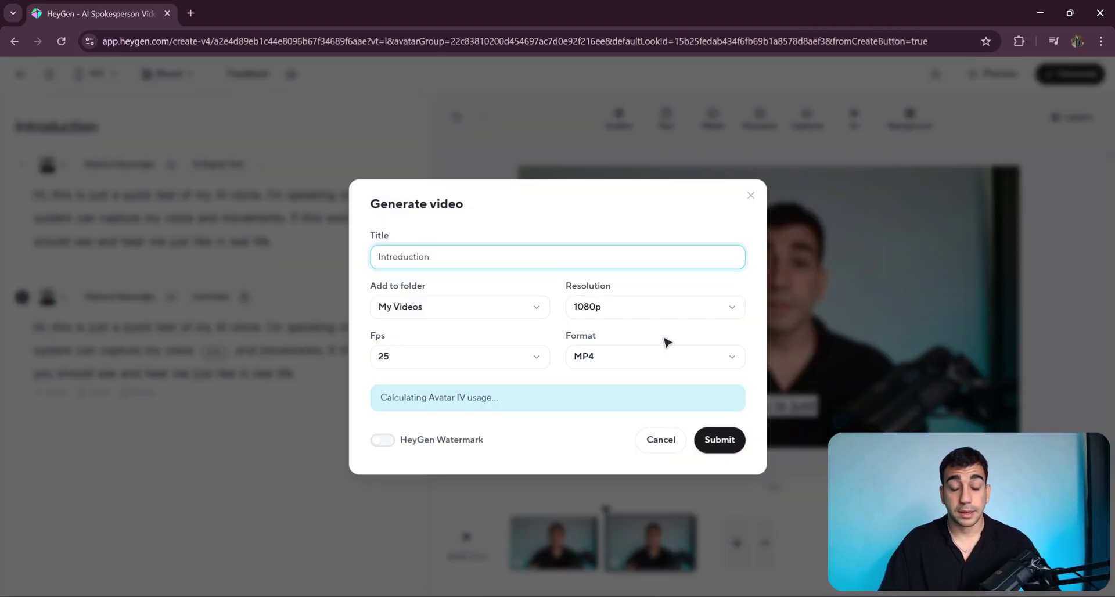